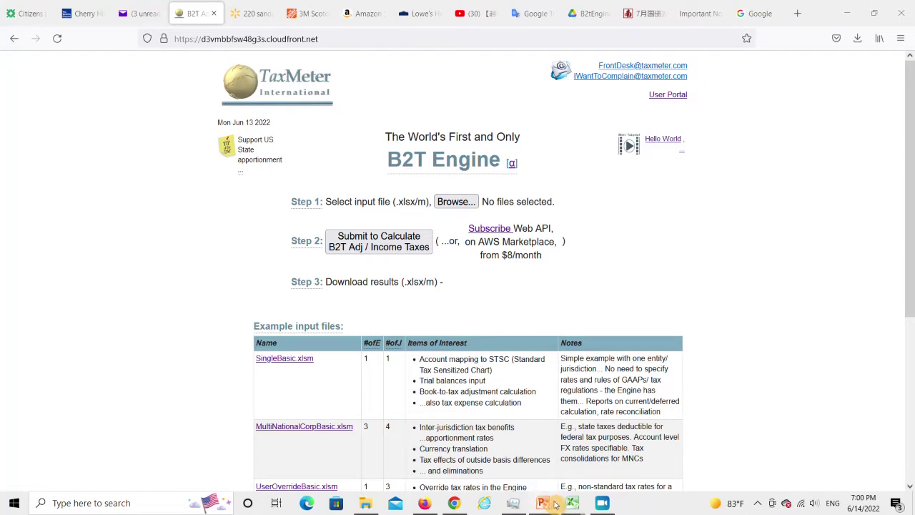
Switch to the IntTax_UsaGilti.xlsm workbook in Excel and paste the copied Ch1 record (Corporation, USD, PChart, CAN) into row 6 of RT_Entity
mouse_move(569, 507)
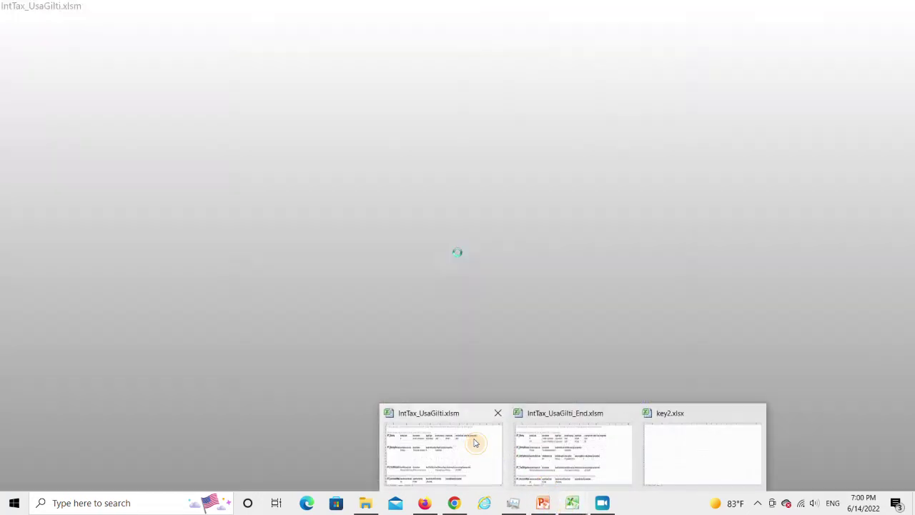
click(474, 438)
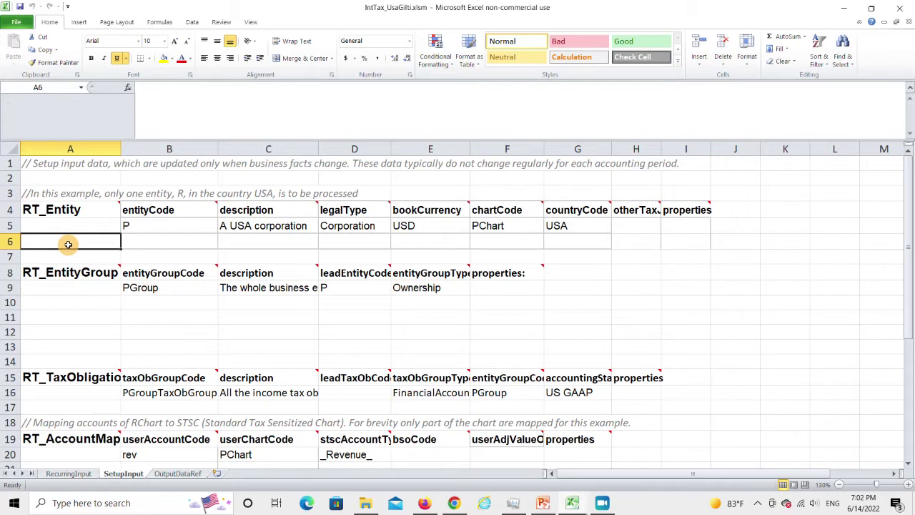
key(ctrl+v)
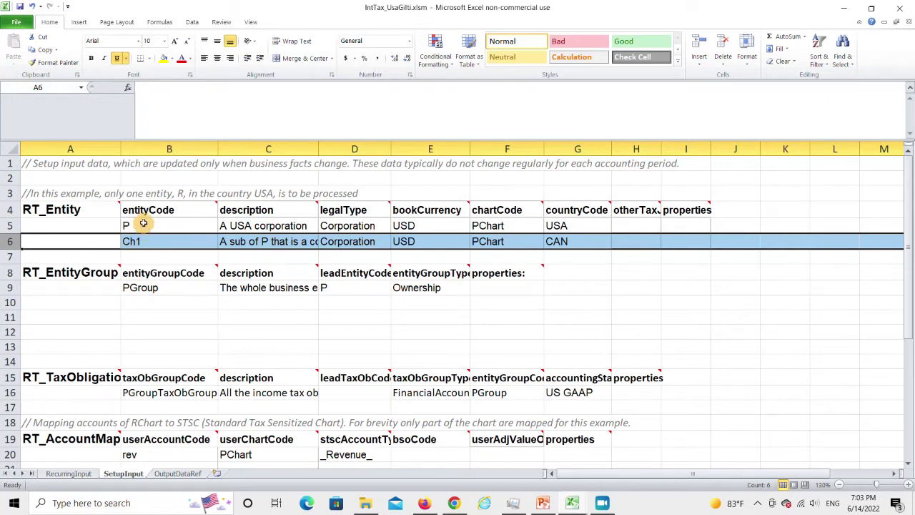
Paste the copied RT_EntityGroupEntityRel block at row 11, linking parent P to child Ch1 in PGroup with ownership and voting values of 1
click(79, 317)
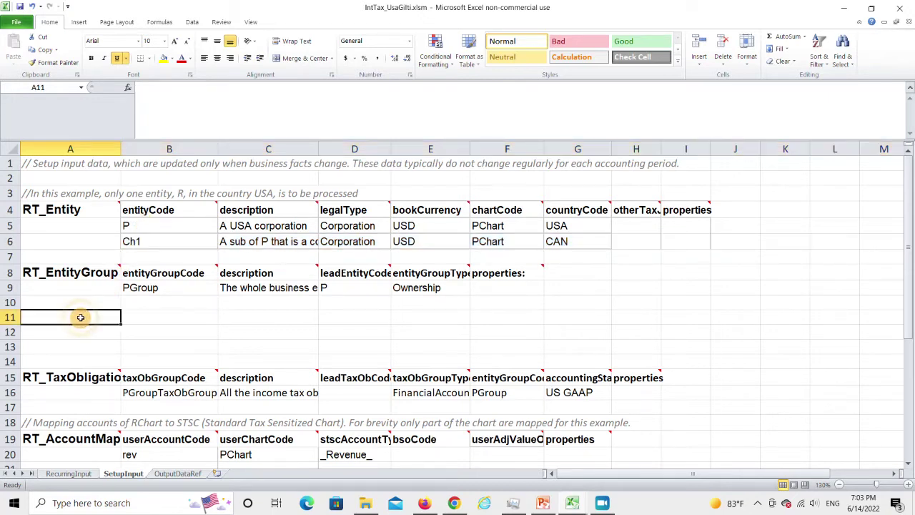
key(ctrl+v)
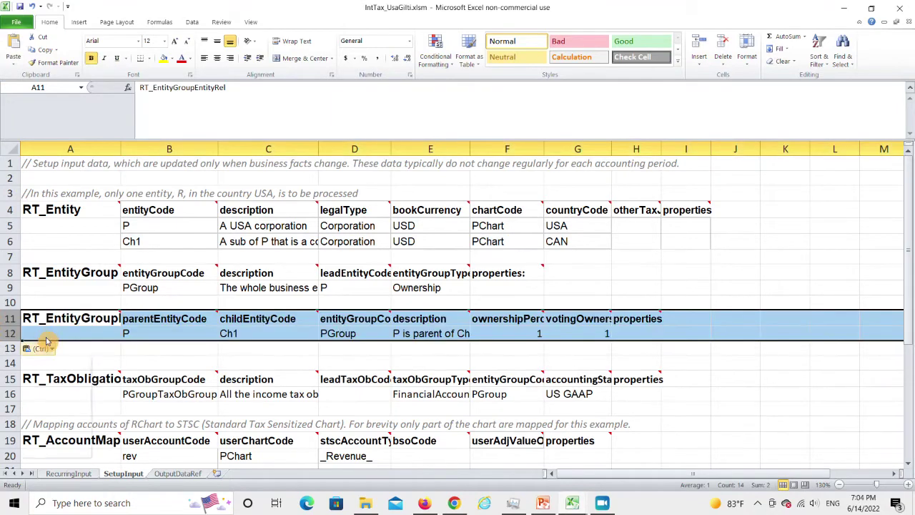
click(45, 345)
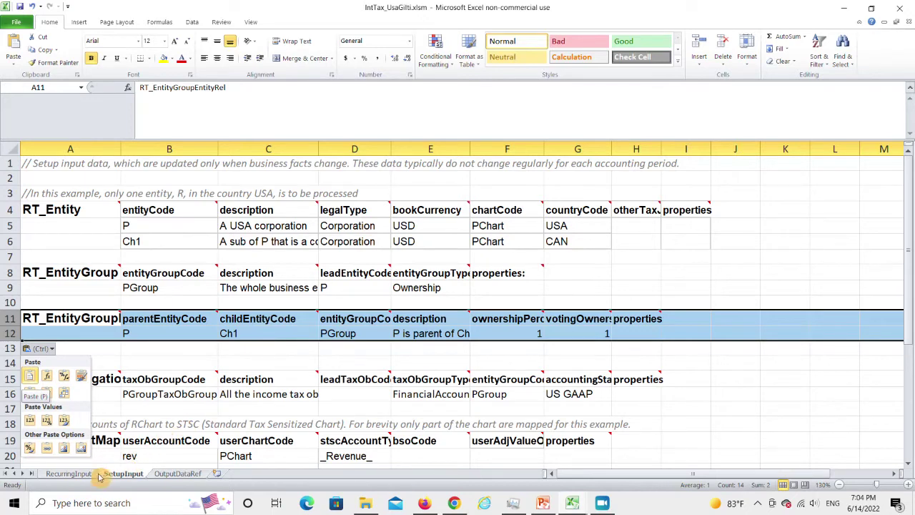
Add a Ch1 record with account rev and ending balance -1000 in row 22 of RecurringInput's RT_TrialBalance, and save the workbook
click(68, 476)
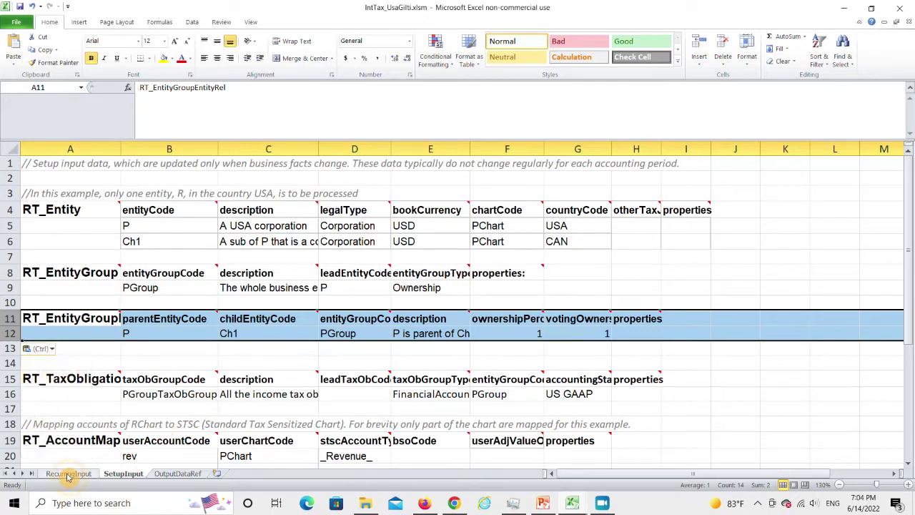
click(68, 476)
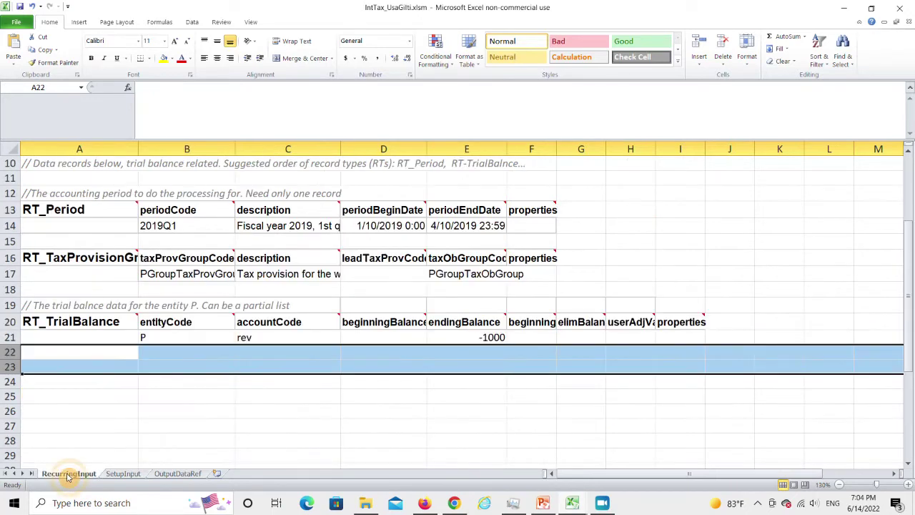
click(61, 353)
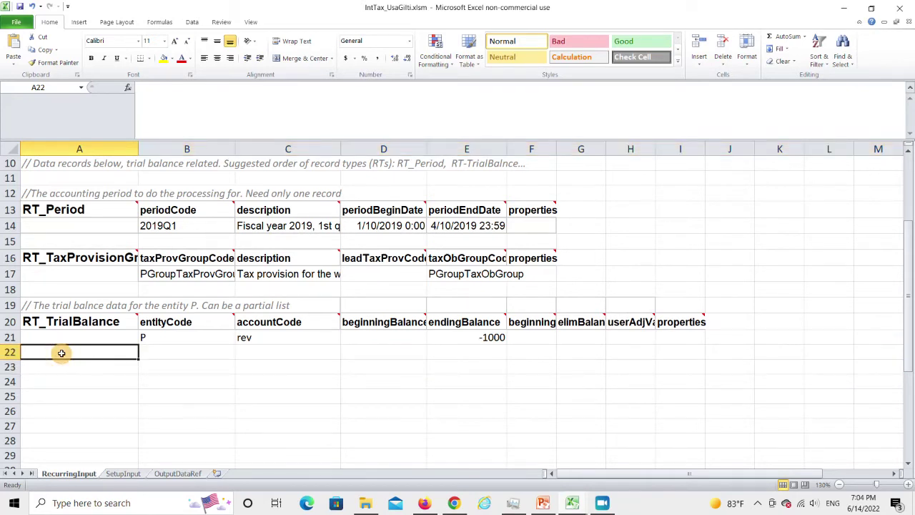
text(Ch1	rev		-1000)
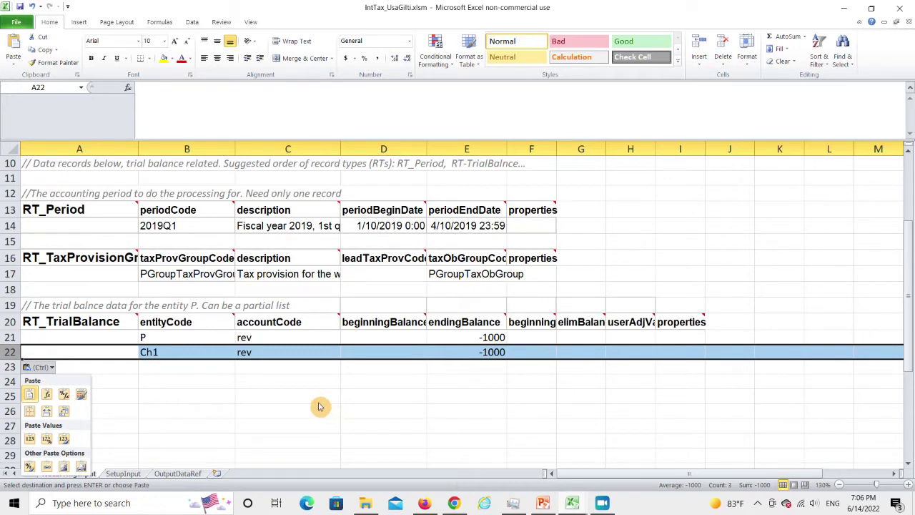
click(20, 6)
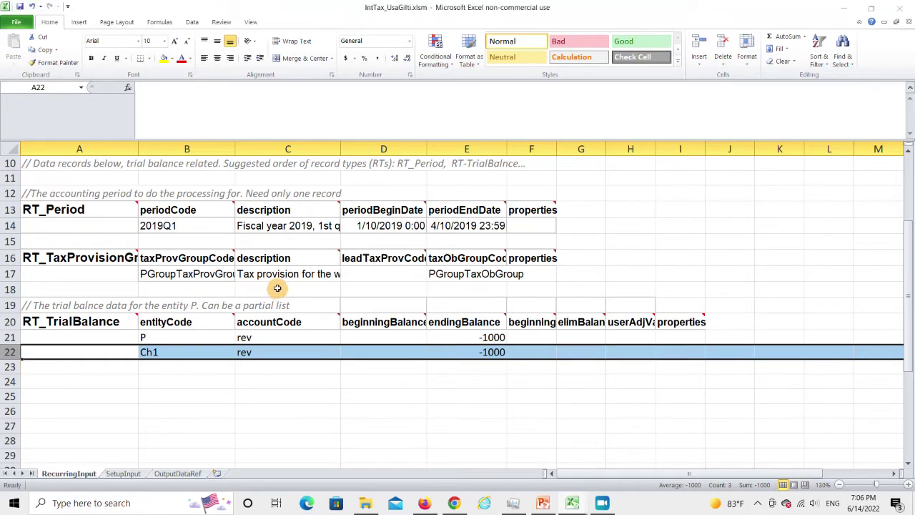
Submit the workbook to TaxMeter.com for the B2T adjustment and income tax calculation, and open the B2T output
scroll(277, 288, up, 3)
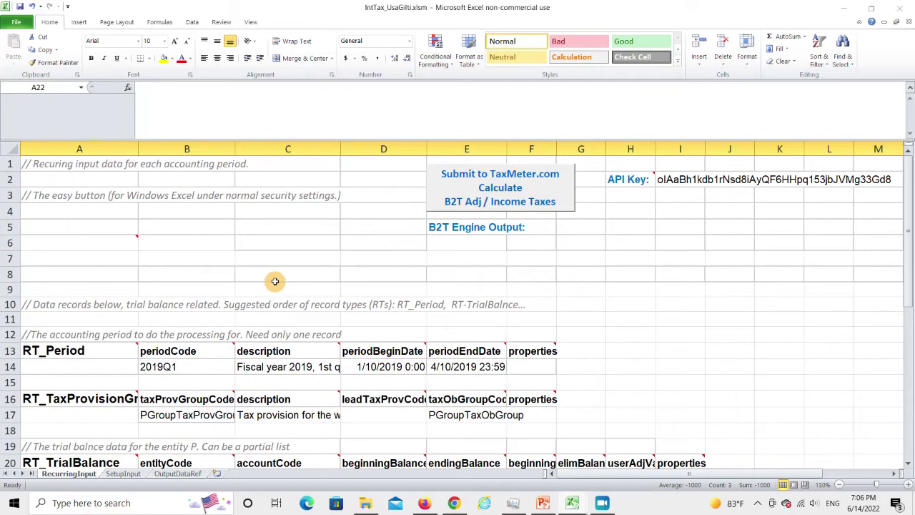
click(461, 201)
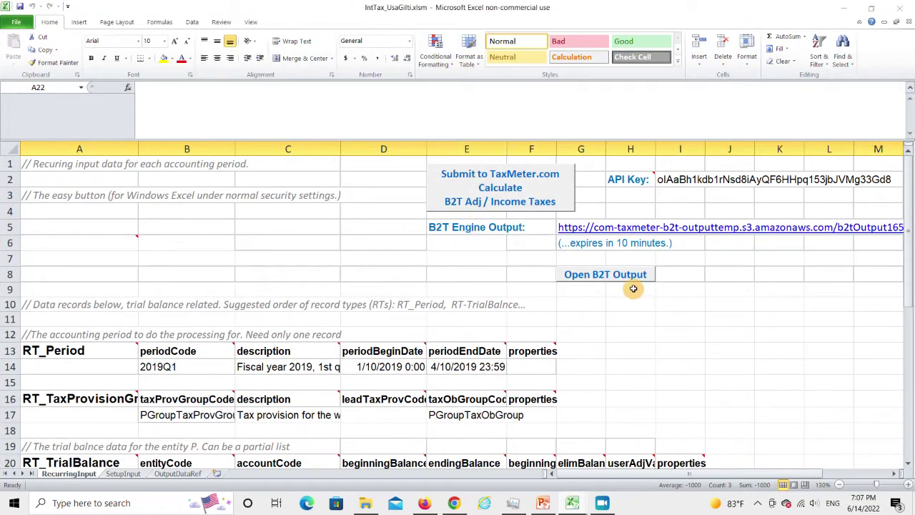
click(597, 274)
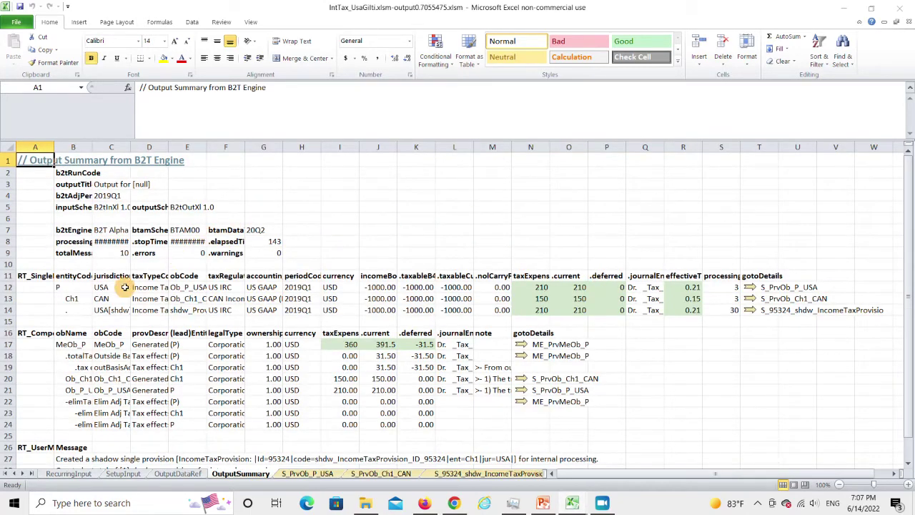
Examine the USA provision details for entity P through the USA GILTI tax calculation, and close the output workbook without saving
click(749, 289)
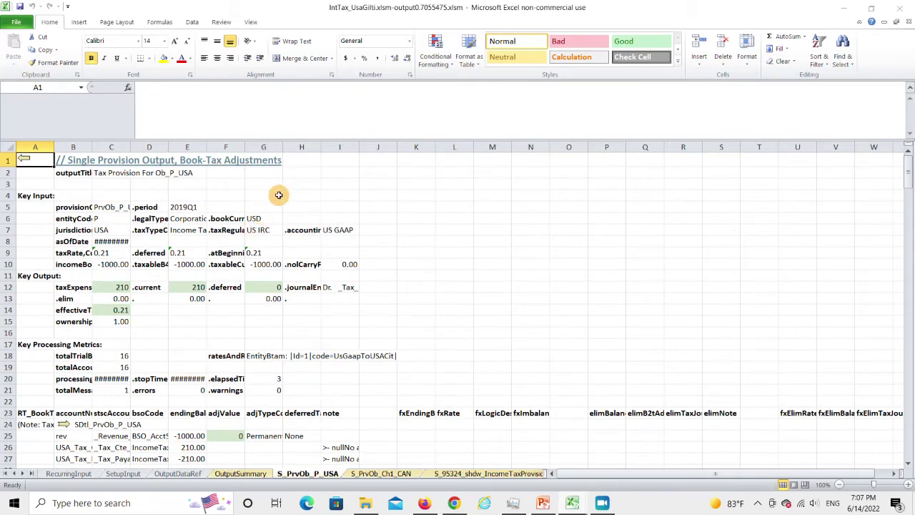
scroll(432, 247, down, 2)
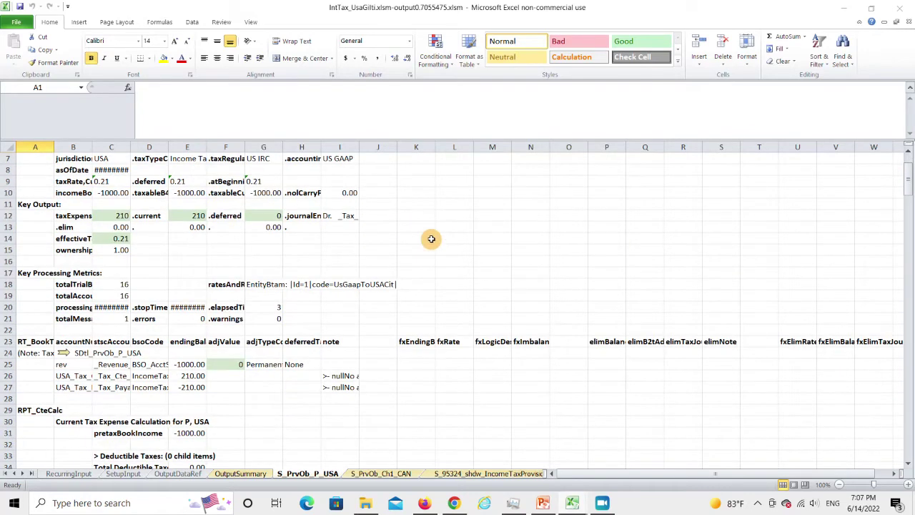
scroll(432, 247, down, 4)
scroll(427, 234, down, 3)
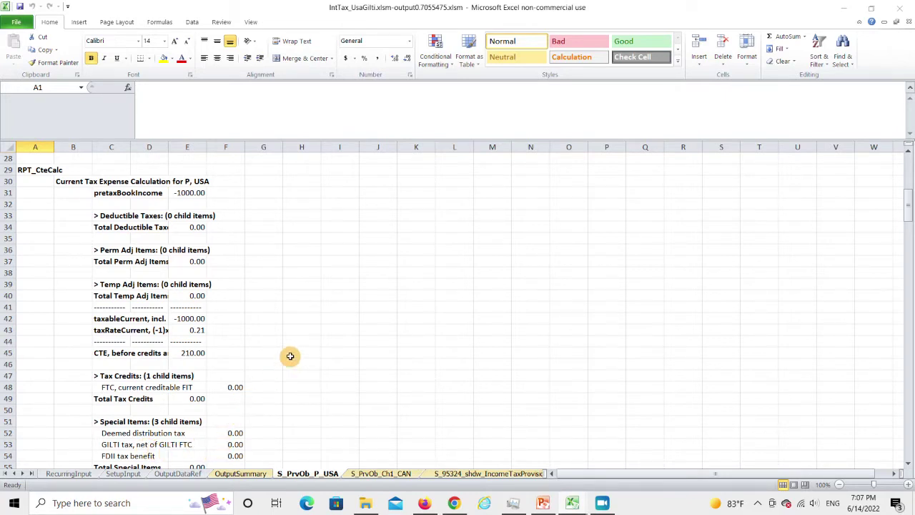
scroll(290, 355, down, 8)
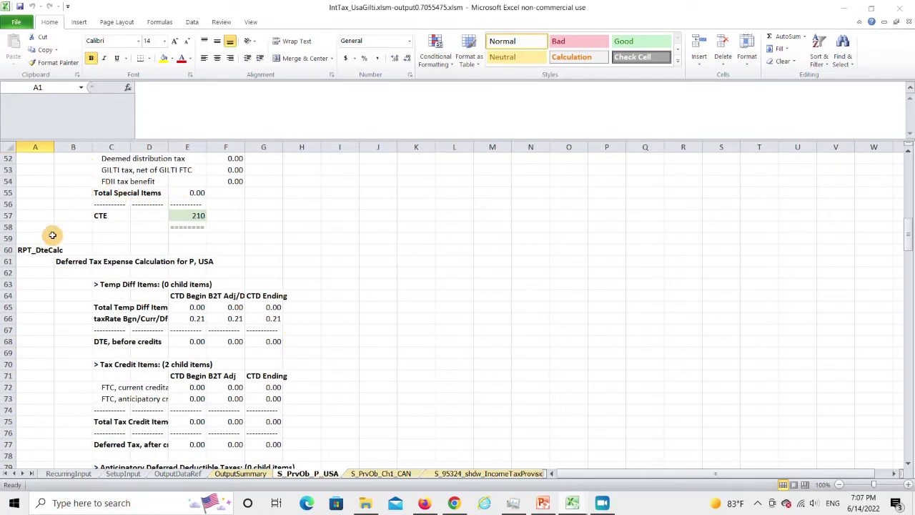
scroll(35, 312, down, 11)
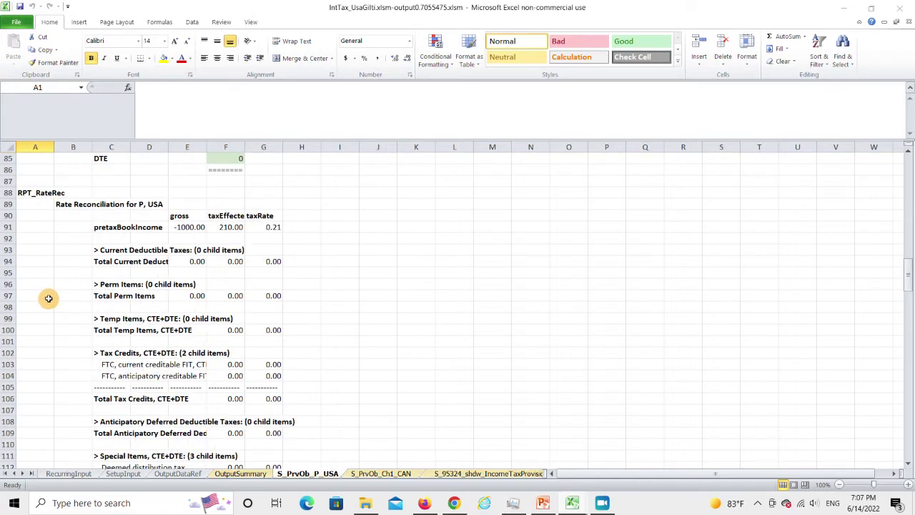
scroll(49, 298, down, 10)
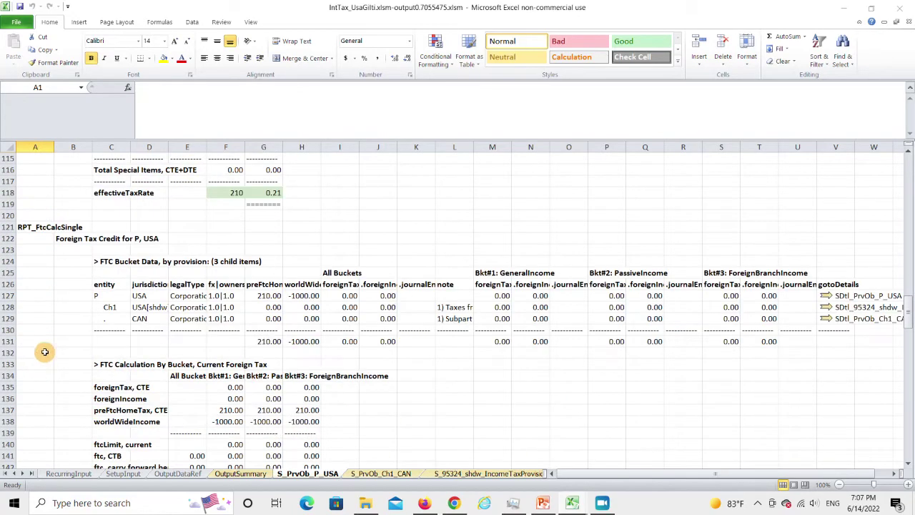
scroll(45, 351, down, 10)
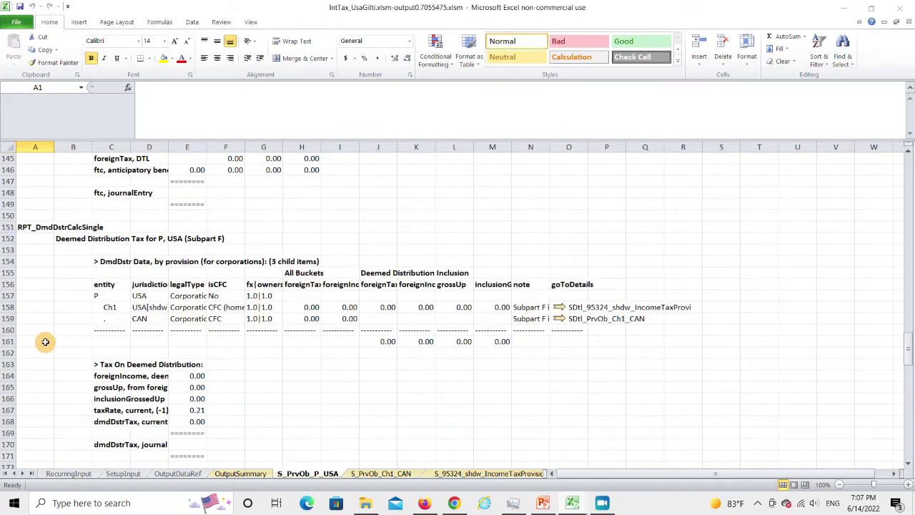
scroll(47, 334, down, 7)
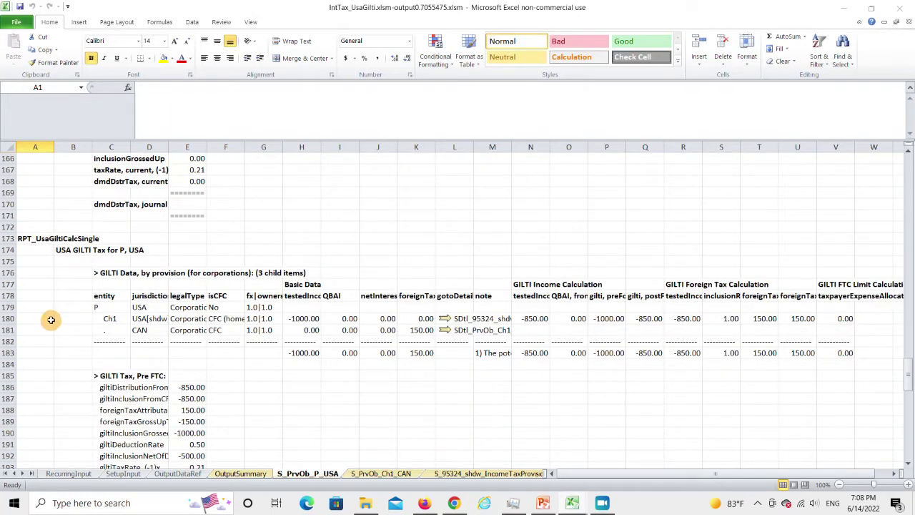
scroll(50, 323, down, 1)
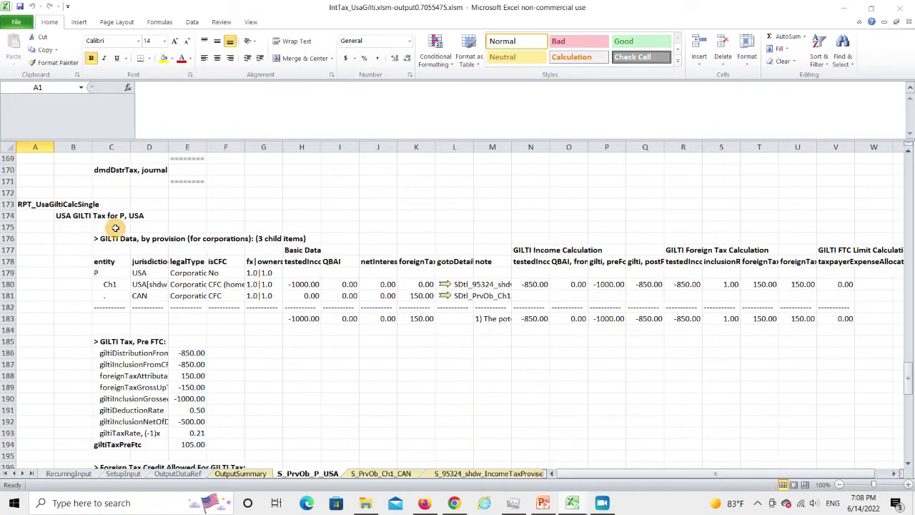
scroll(42, 277, down, 3)
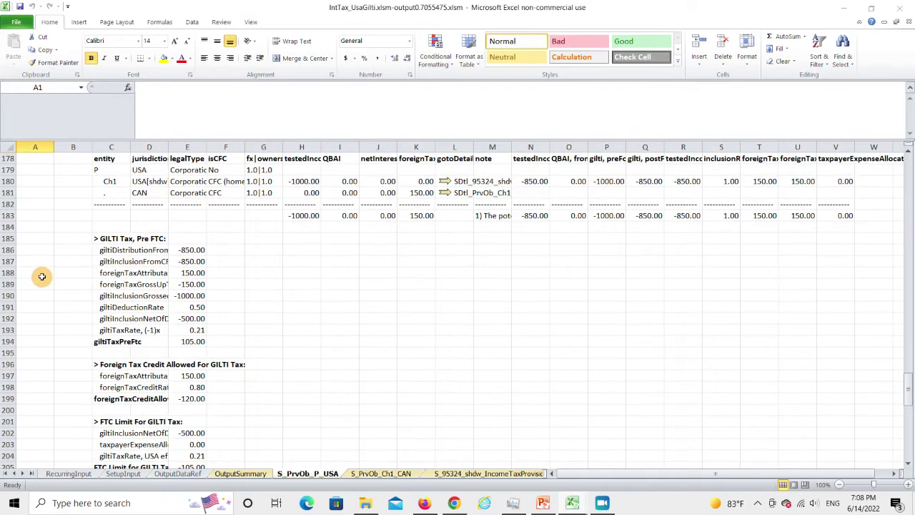
scroll(49, 319, down, 3)
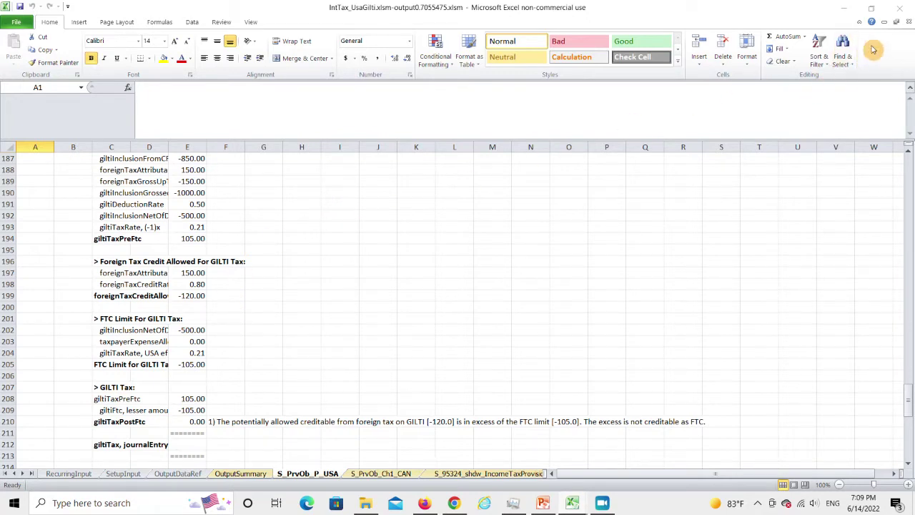
click(900, 10)
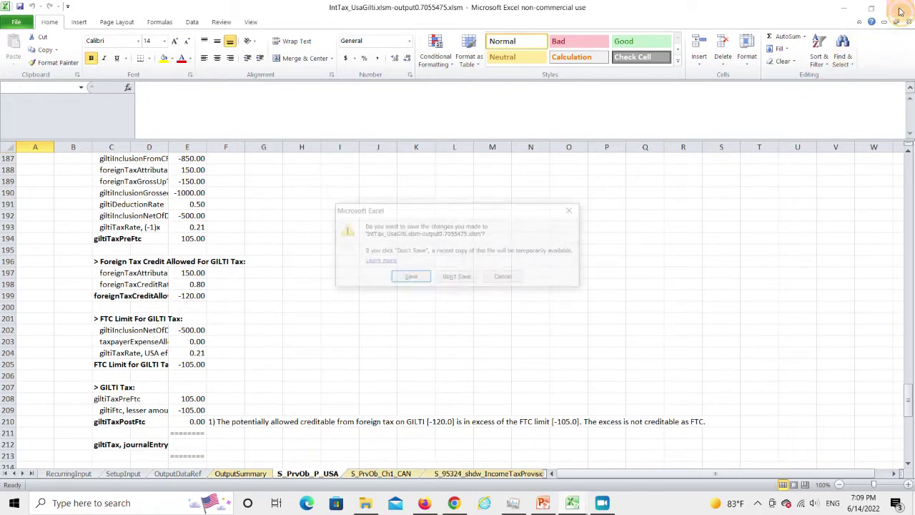
click(457, 277)
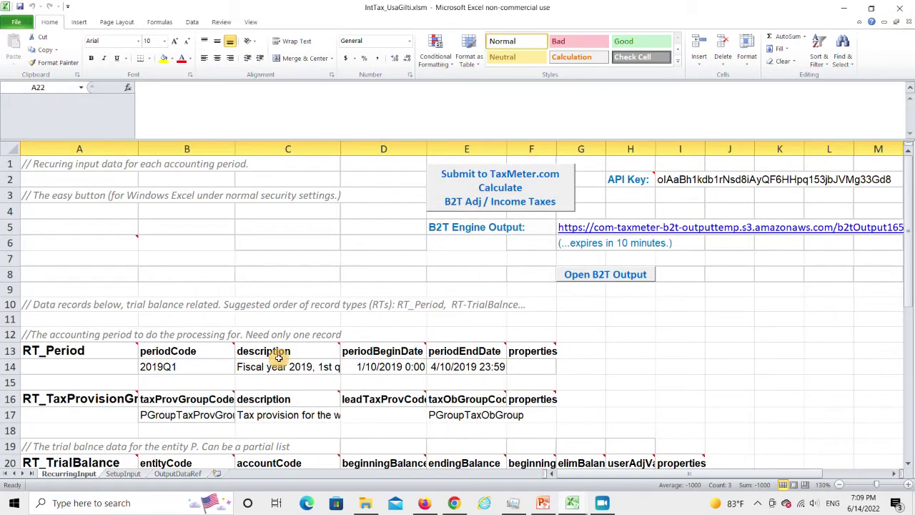
Change the countryCode of entity Ch1 on the SetupInput sheet to IRL and save the workbook
click(123, 474)
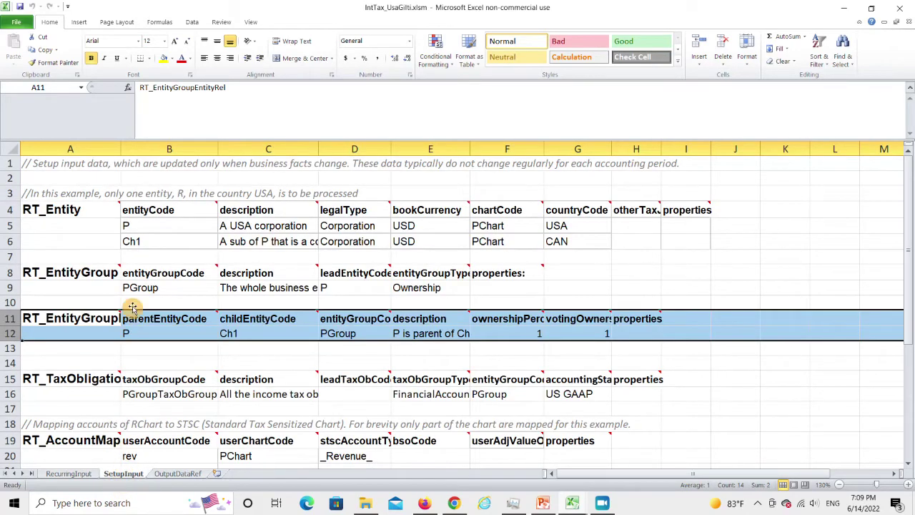
click(75, 241)
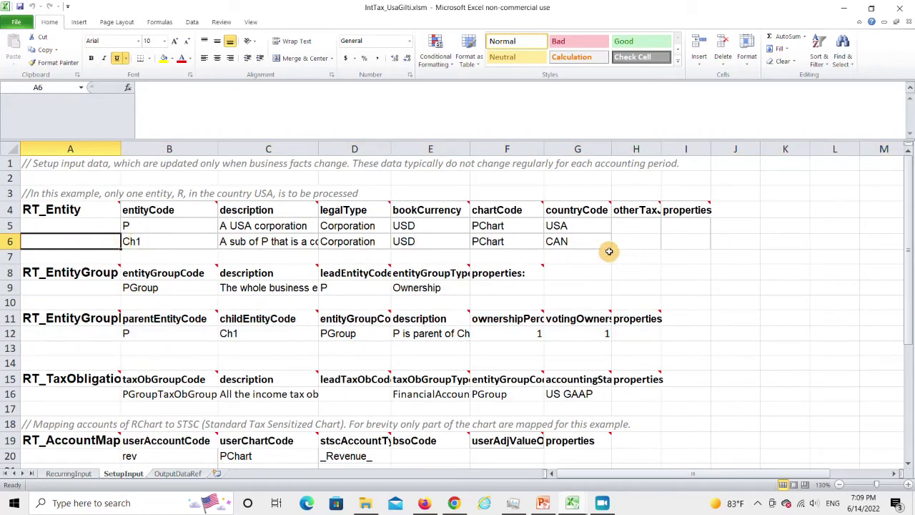
click(561, 243)
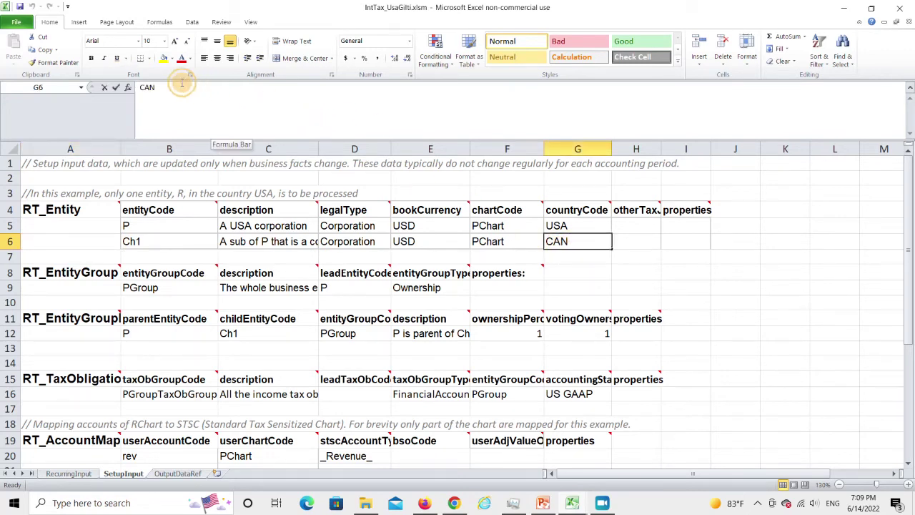
double_click(147, 88)
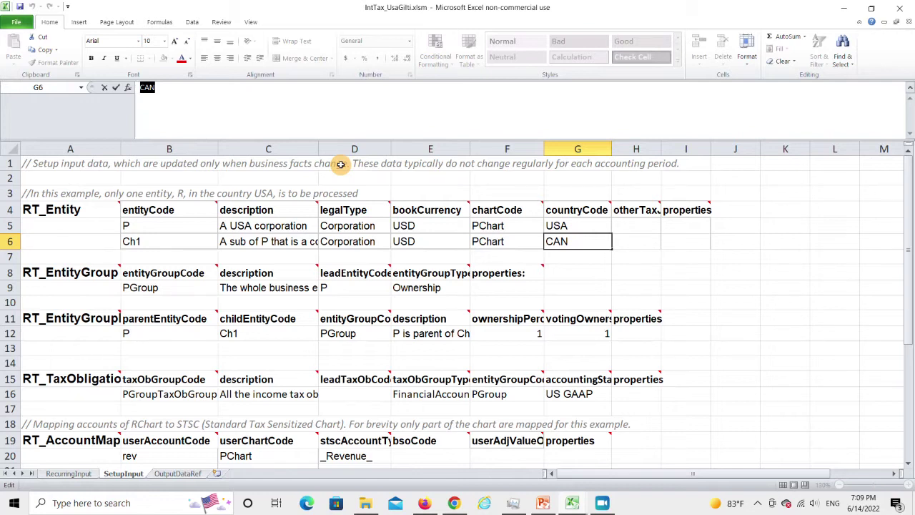
key(BackSpace)
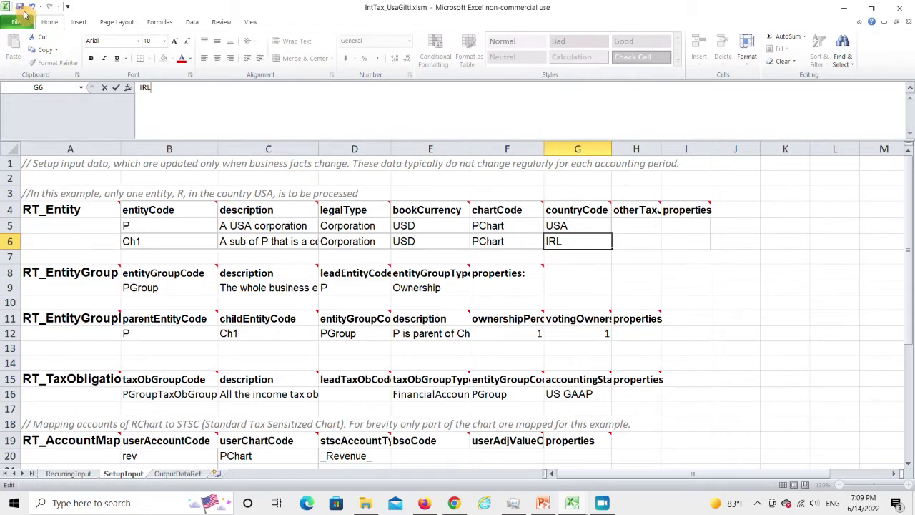
click(19, 5)
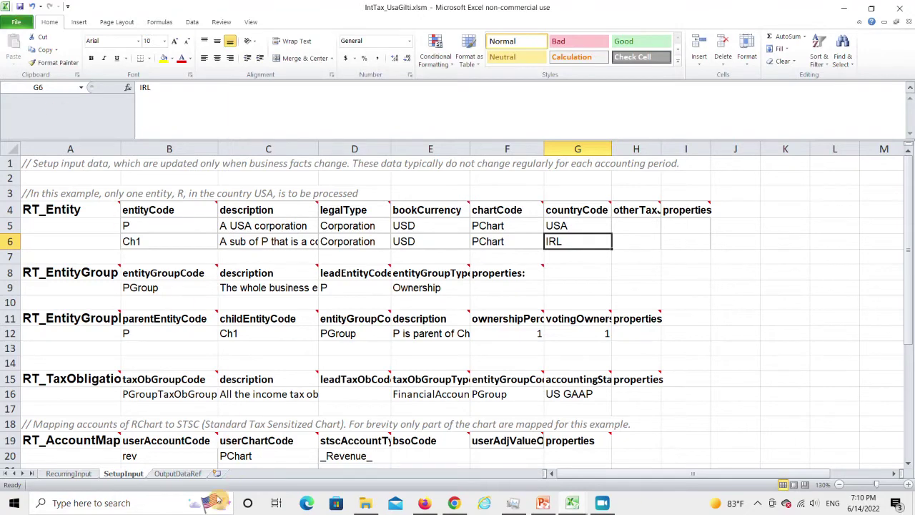
Submit the updated RecurringInput data to TaxMeter.com for the B2T adjustment and income tax calculation, and open the new B2T output
click(71, 473)
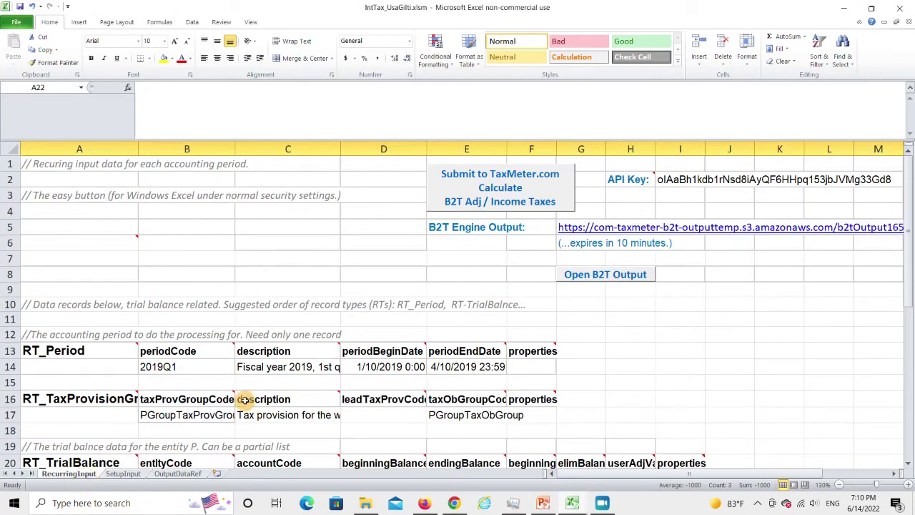
click(455, 197)
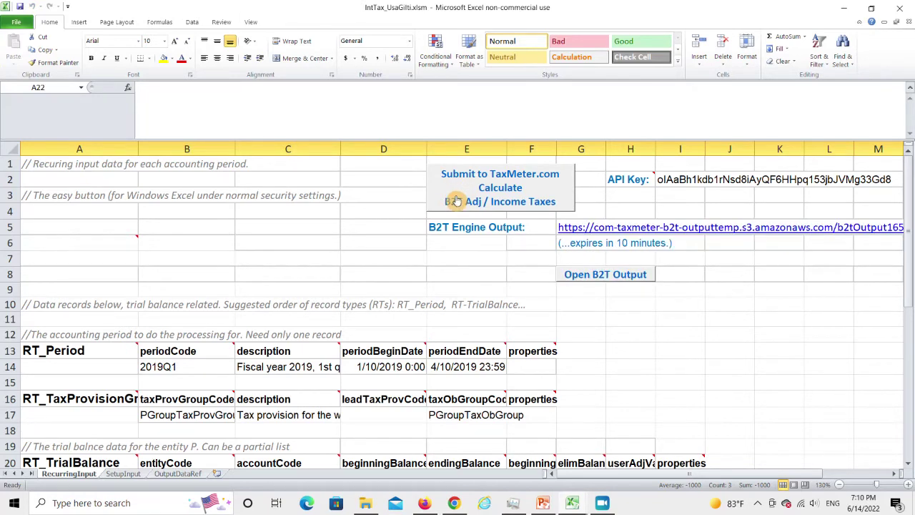
click(626, 279)
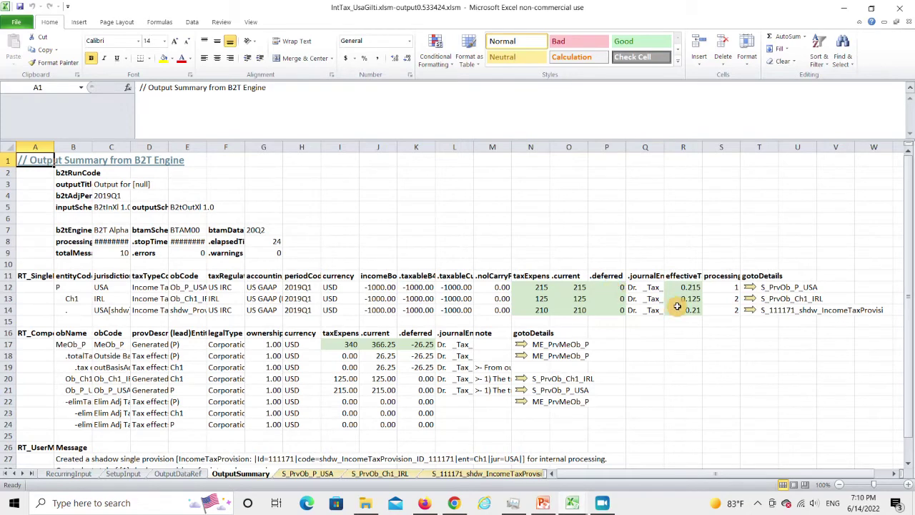
Open the USA provision details for entity P from the output summary and review its calculations down to the USA GILTI tax section
click(749, 287)
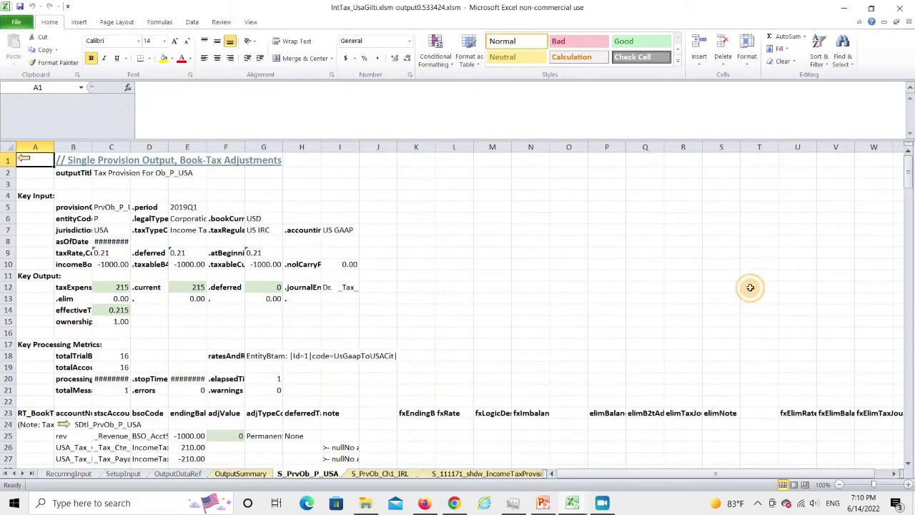
scroll(501, 233, down, 11)
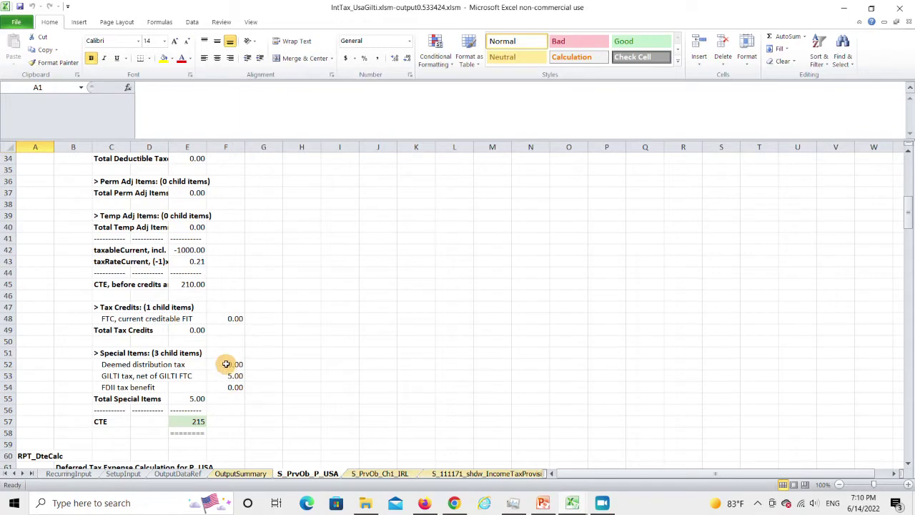
scroll(292, 350, down, 8)
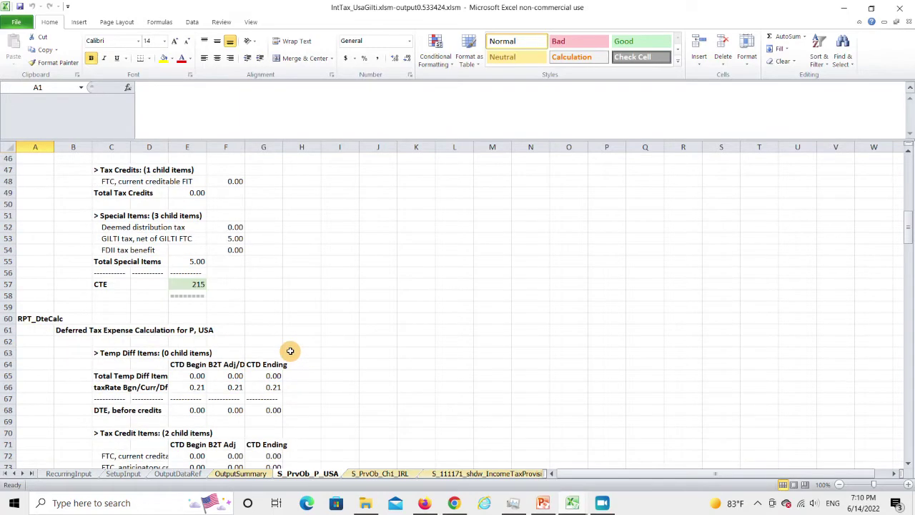
scroll(292, 351, down, 17)
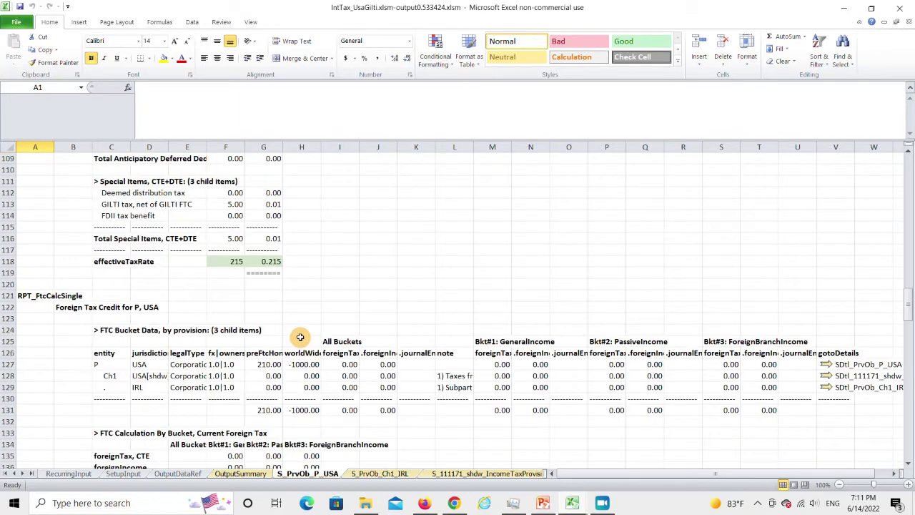
scroll(300, 337, down, 11)
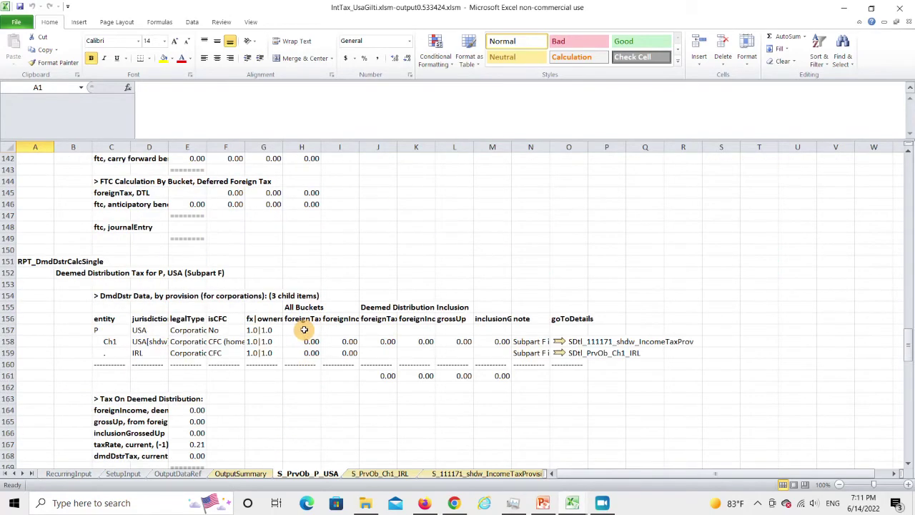
scroll(304, 329, down, 7)
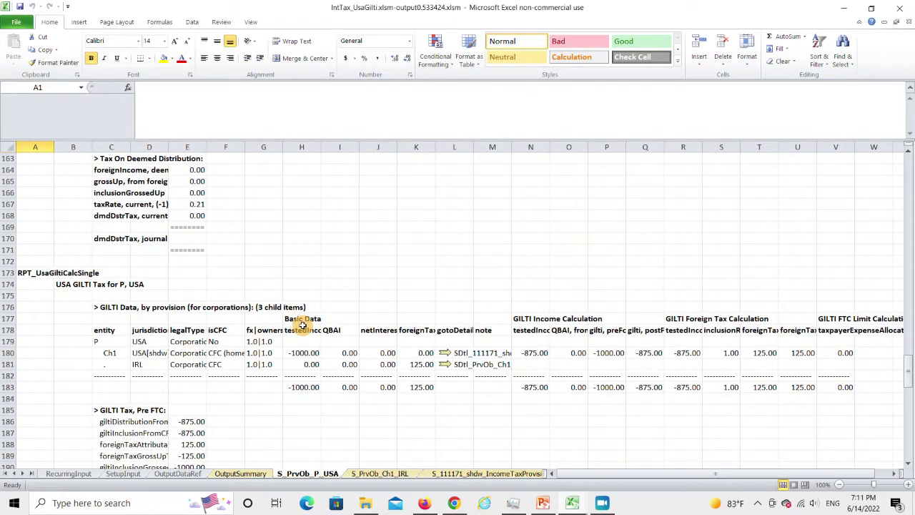
scroll(301, 326, down, 3)
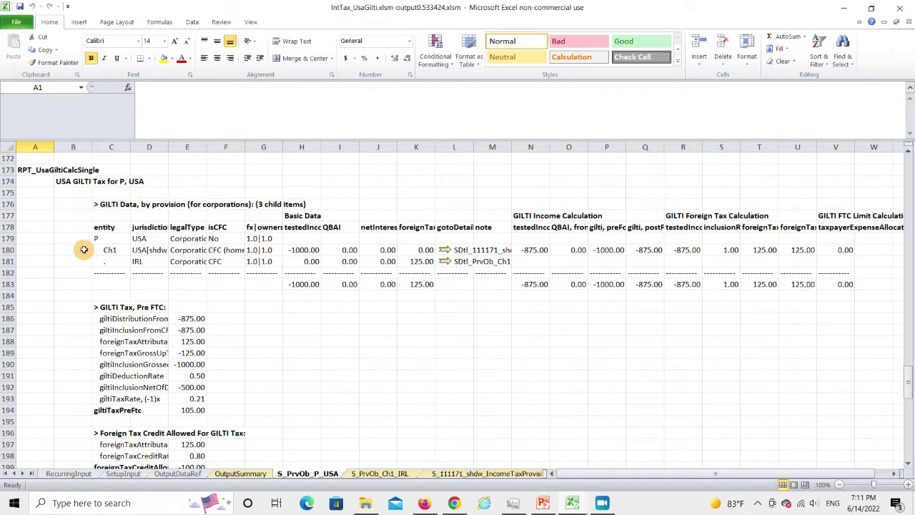
scroll(218, 306, down, 1)
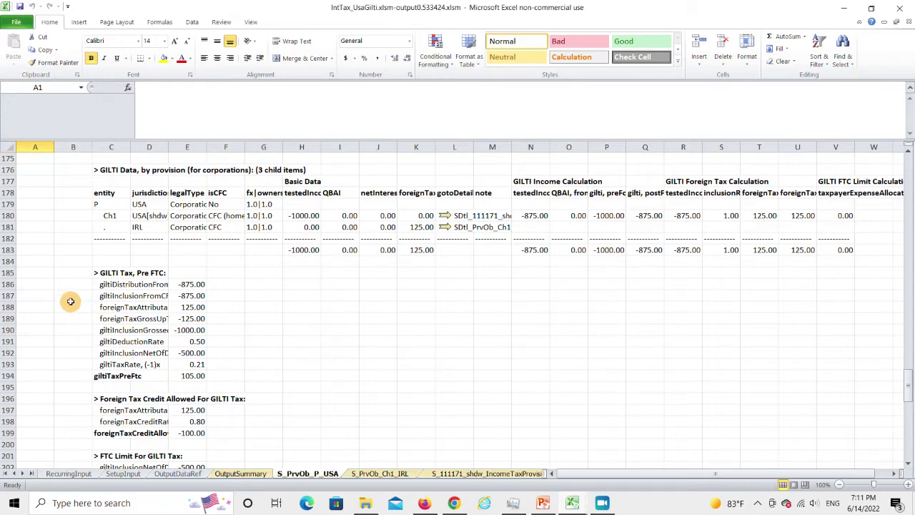
scroll(71, 301, down, 3)
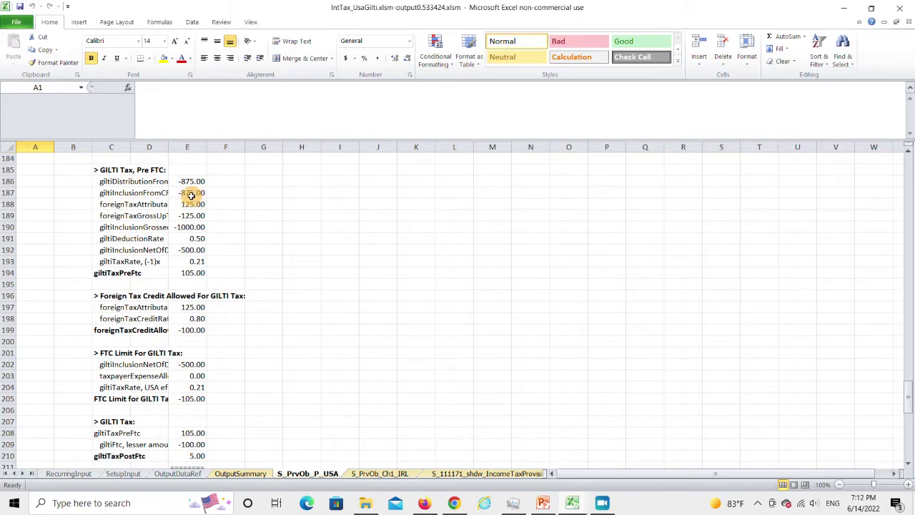
Examine the GILTI tax lines for P: pre-FTC tax, allowed foreign tax credit, FTC limit and the resulting GILTI tax
click(120, 205)
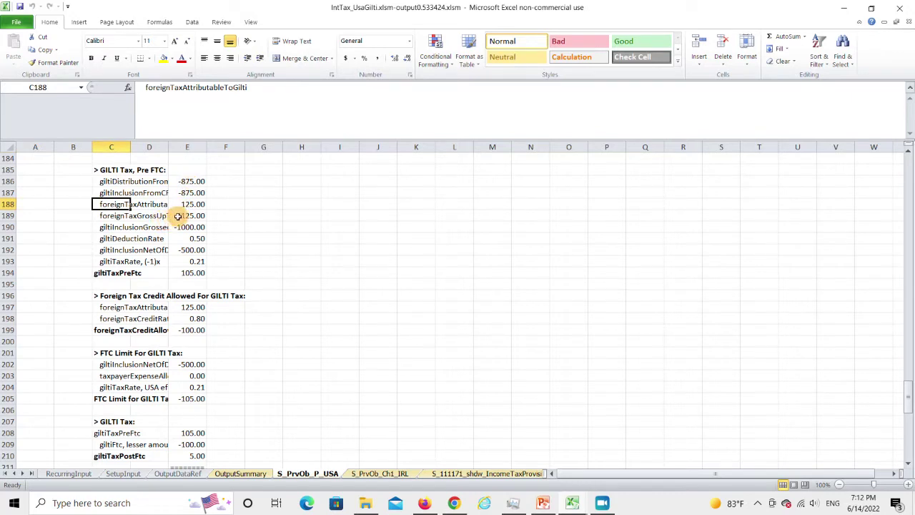
click(112, 227)
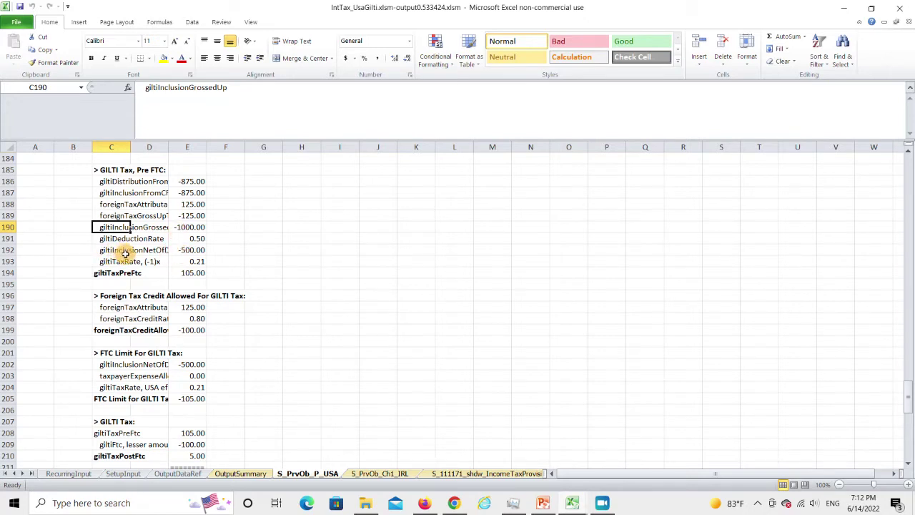
click(176, 275)
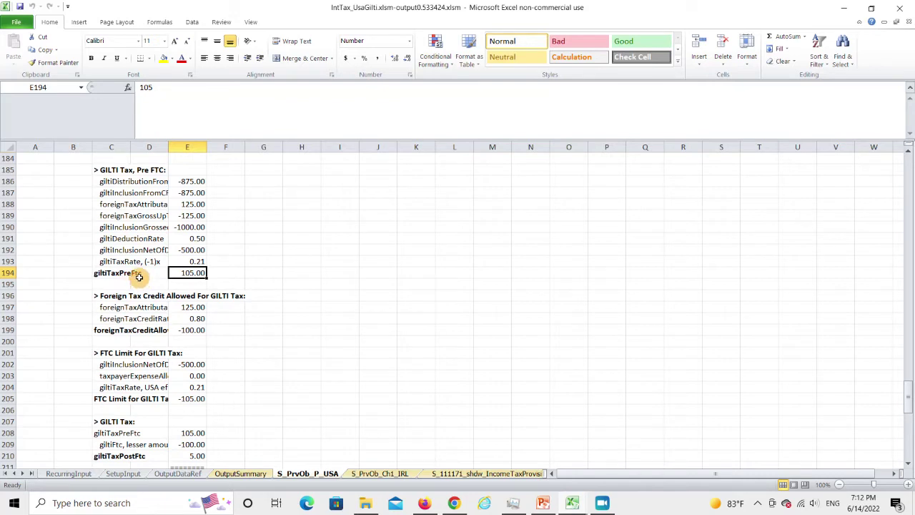
click(105, 309)
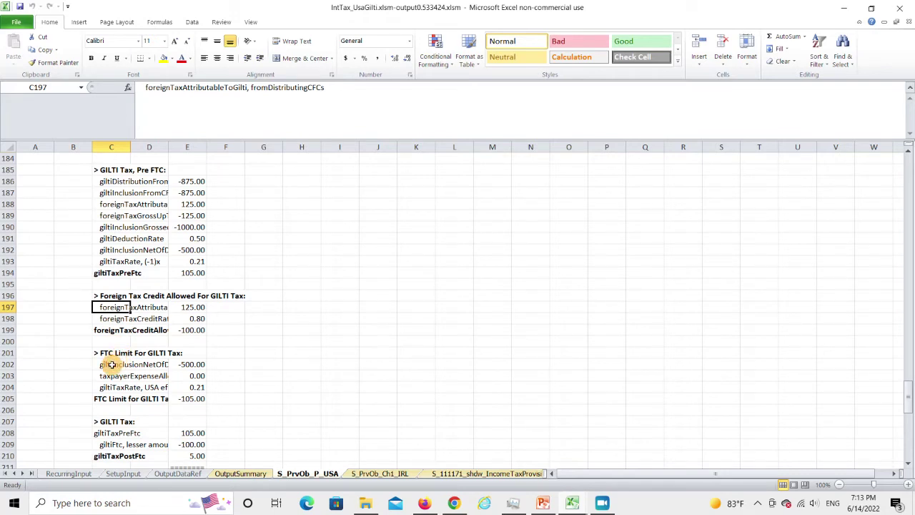
click(175, 250)
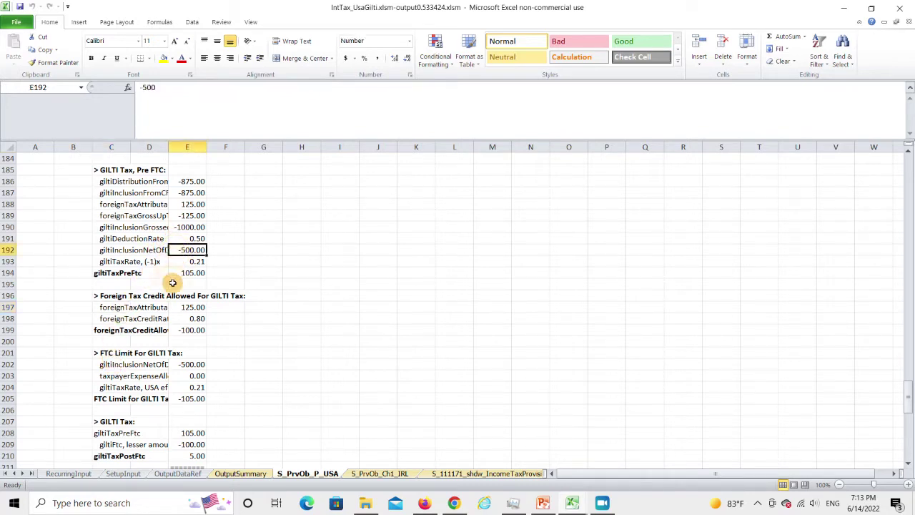
click(177, 365)
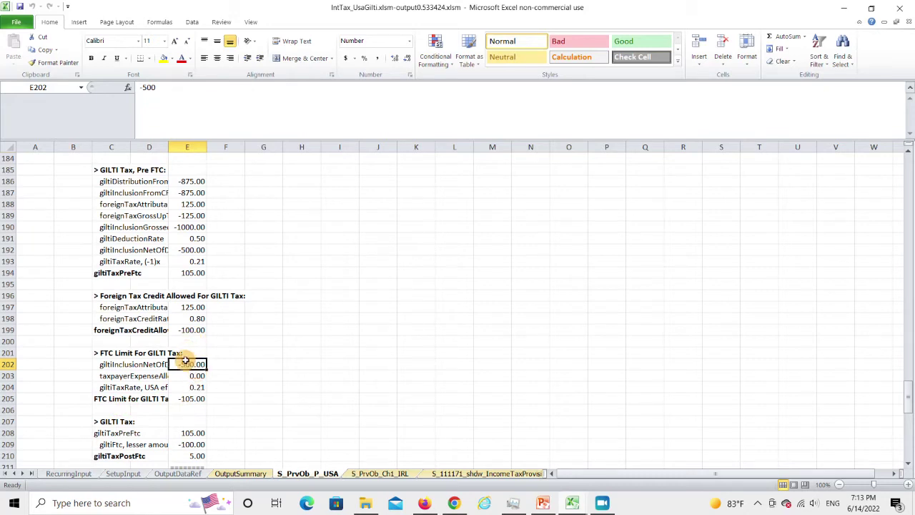
click(182, 398)
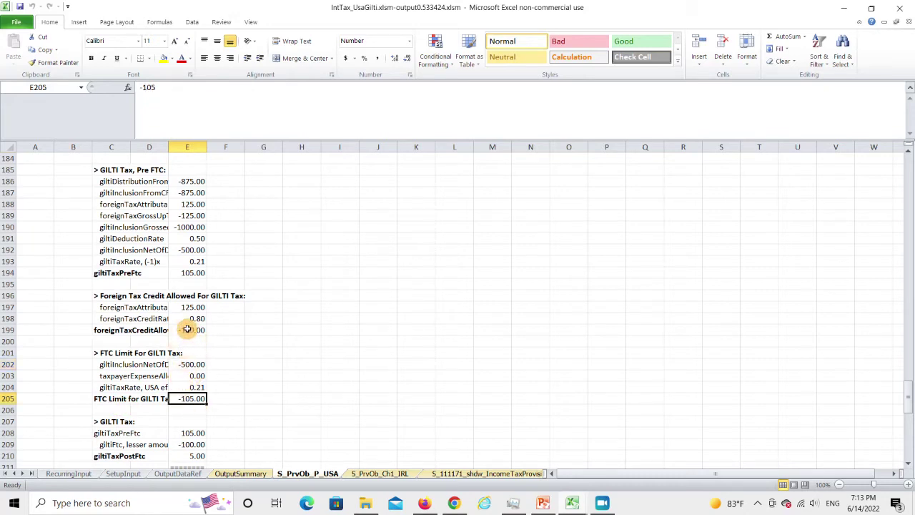
click(190, 329)
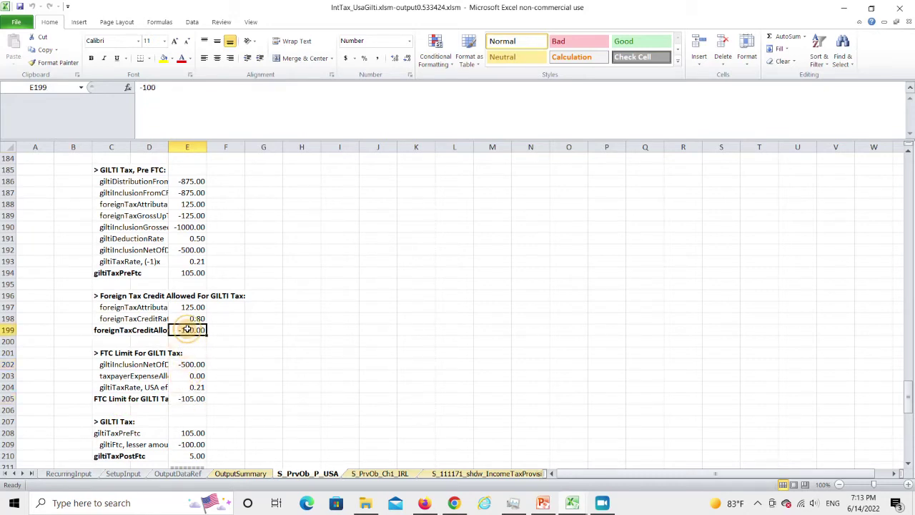
click(191, 433)
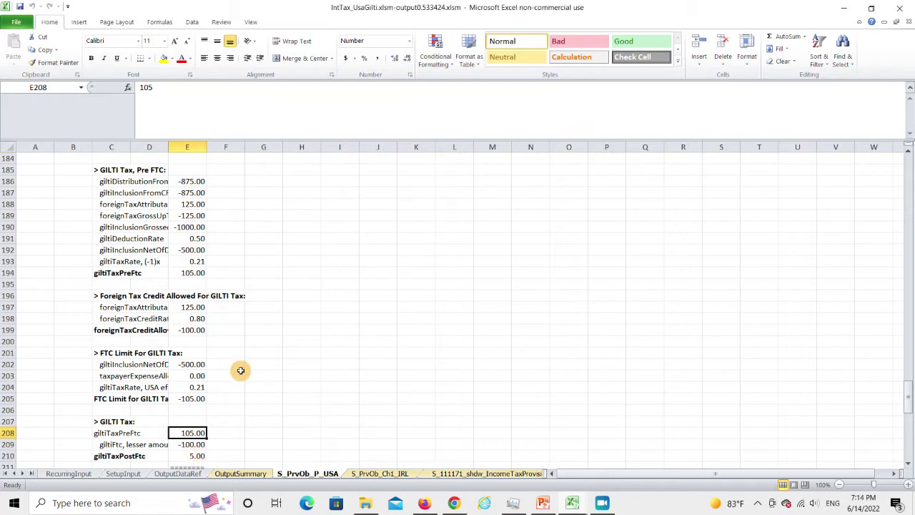
Review P's current tax expense calculation again and close the output workbook without saving the changes
scroll(241, 370, up, 11)
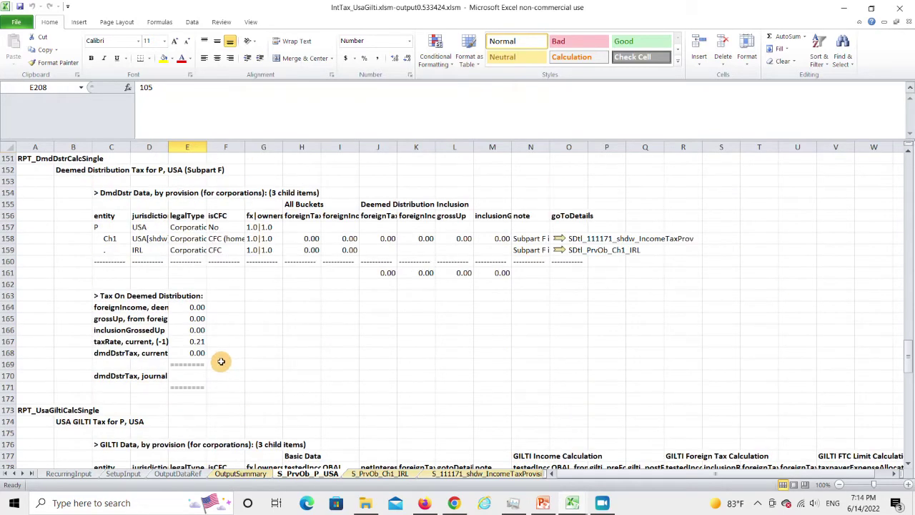
scroll(221, 361, up, 20)
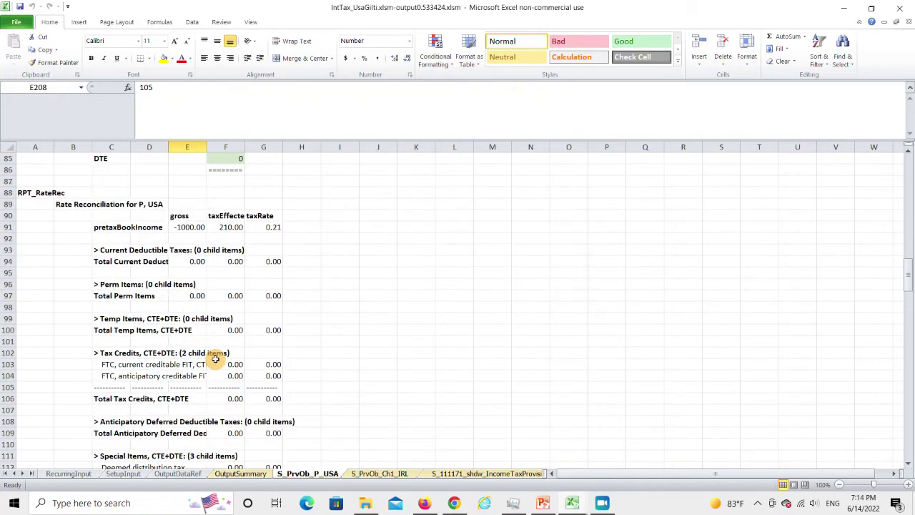
scroll(215, 358, up, 9)
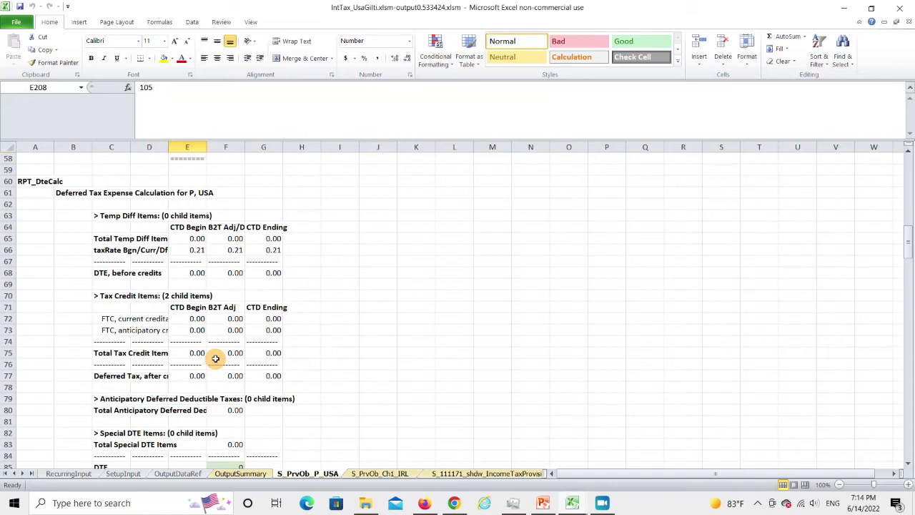
scroll(215, 358, up, 8)
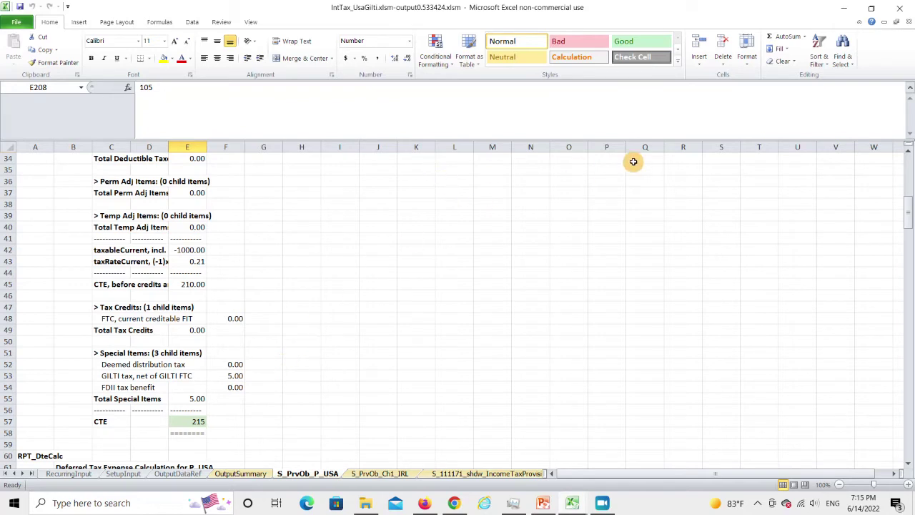
click(896, 10)
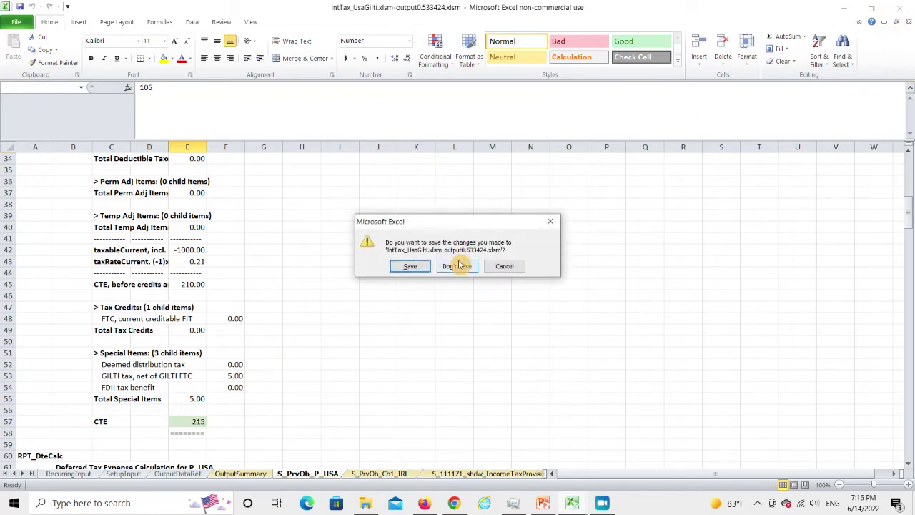
click(459, 265)
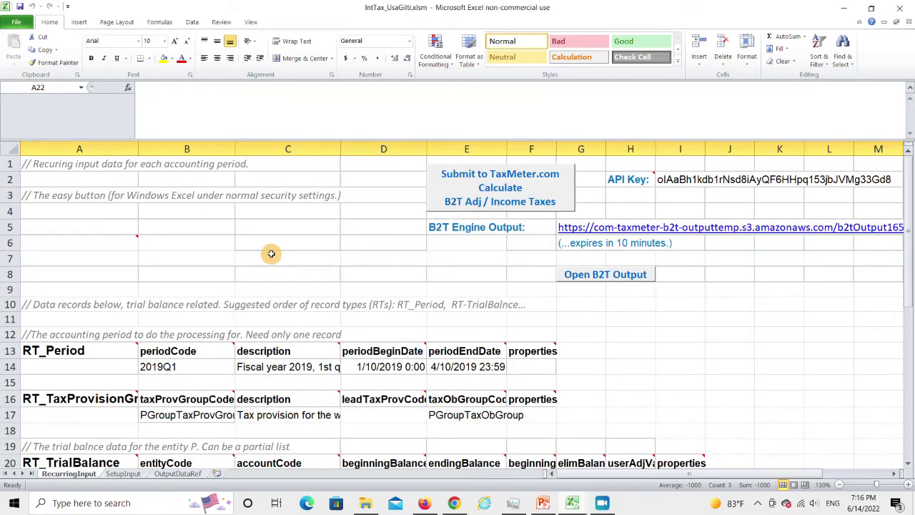
Add a Ch1 record with account fxdAsset and ending balance 800 in row 23 of RecurringInput's RT_TrialBalance
scroll(263, 277, down, 3)
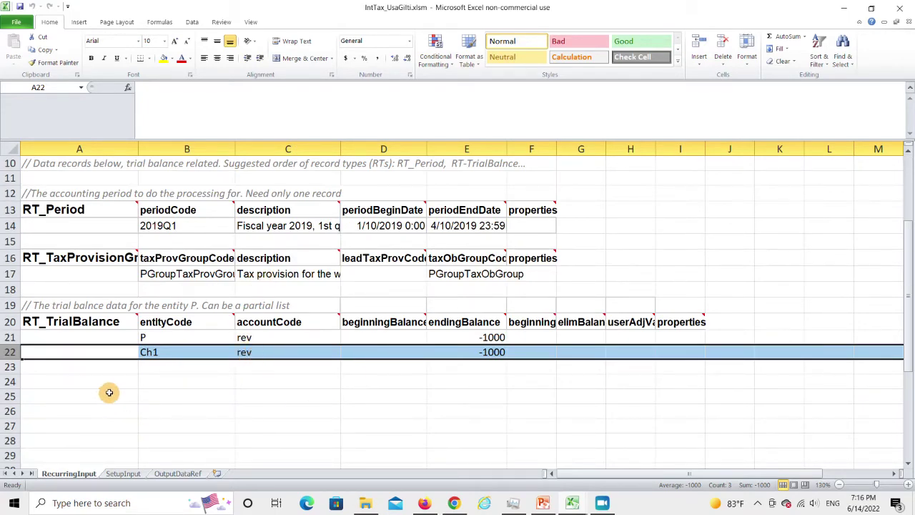
click(110, 369)
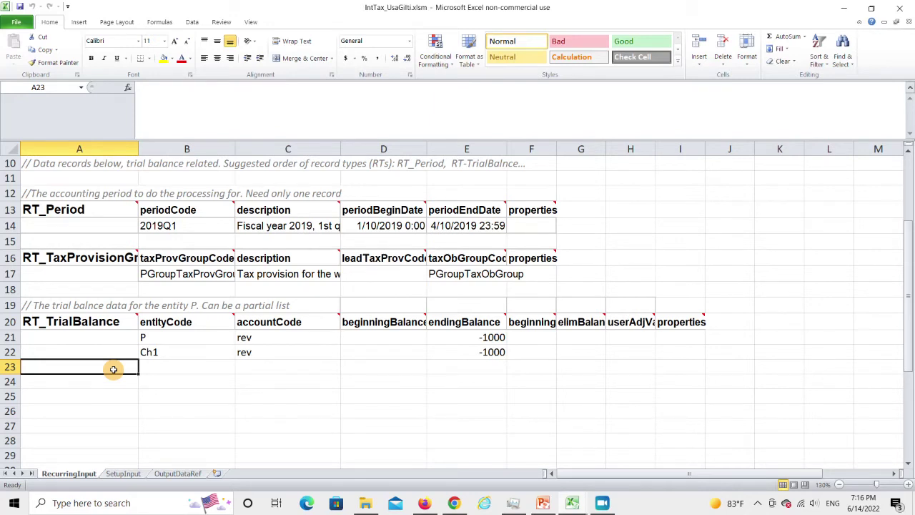
text(Ch1	fxdAsset		800)
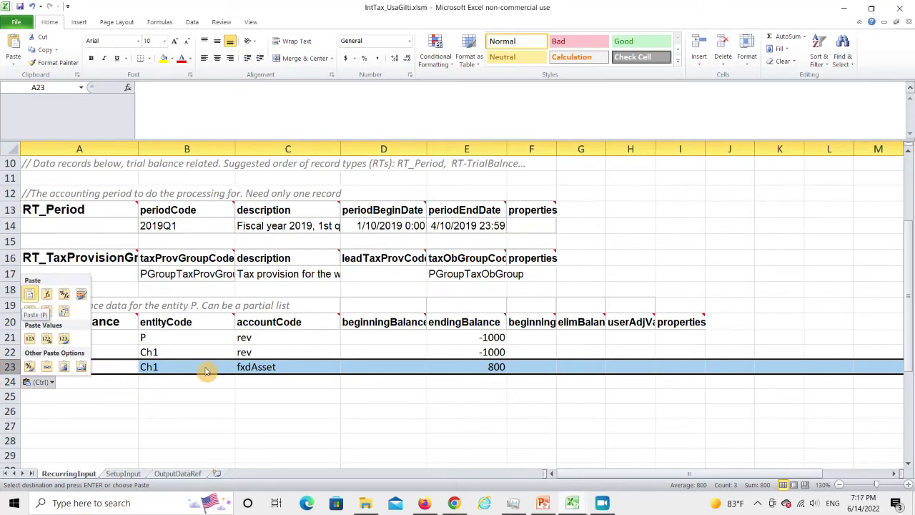
key(Escape)
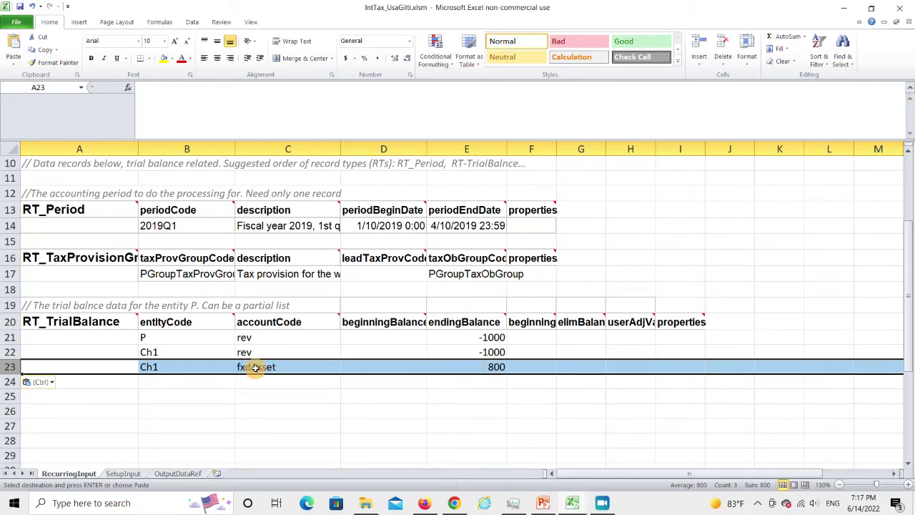
Map account fxdAsset of PChart to account type _FixedAsset_ in row 21 of the account mapping table on the SetupInput sheet
click(125, 474)
scroll(146, 356, down, 2)
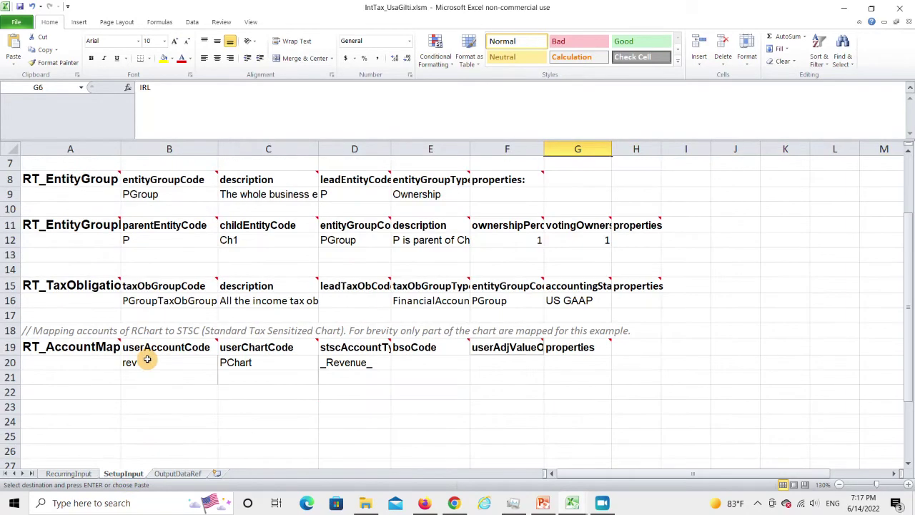
click(83, 377)
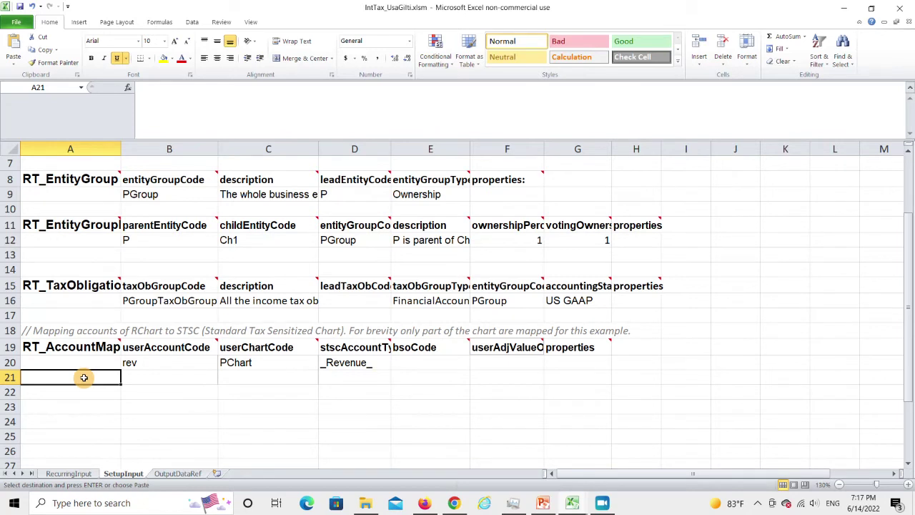
text(fxdAsset	PChart	_FixedAsset_)
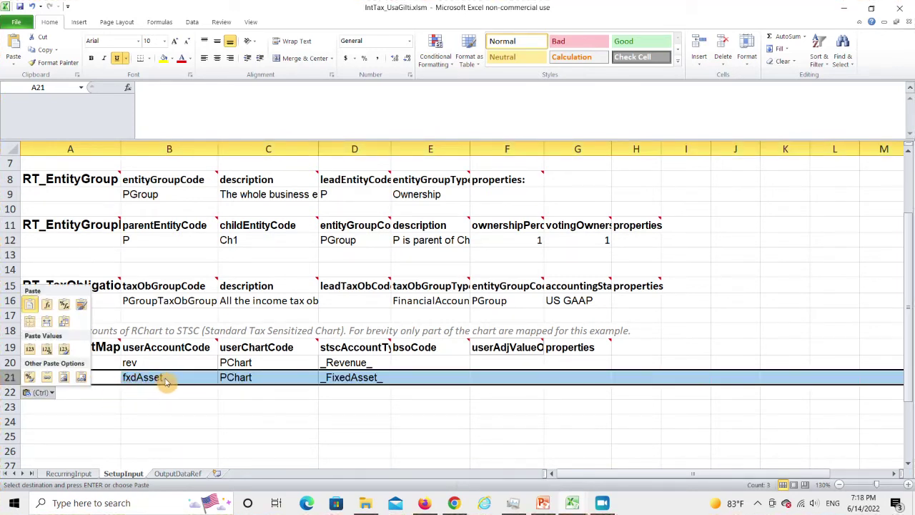
click(349, 397)
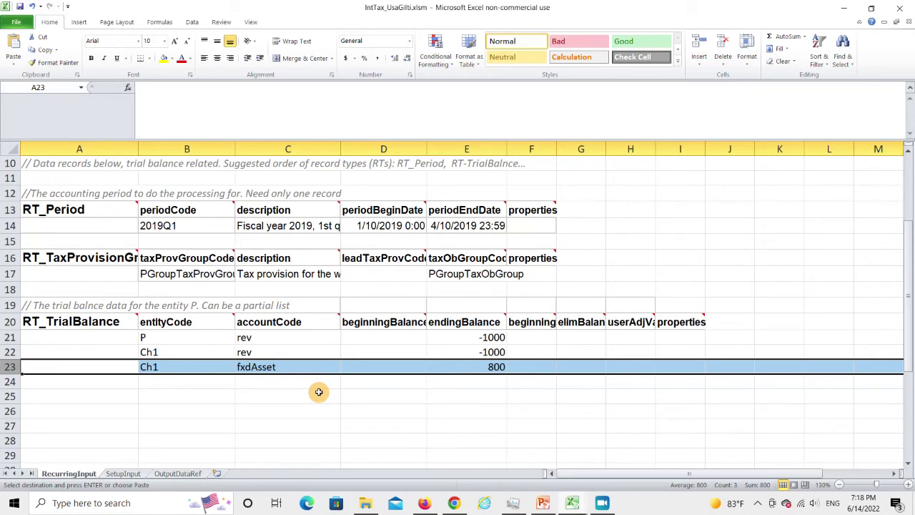
Save the input workbook, then submit its data to TaxMeter.com for calculation and open the B2T output
click(20, 5)
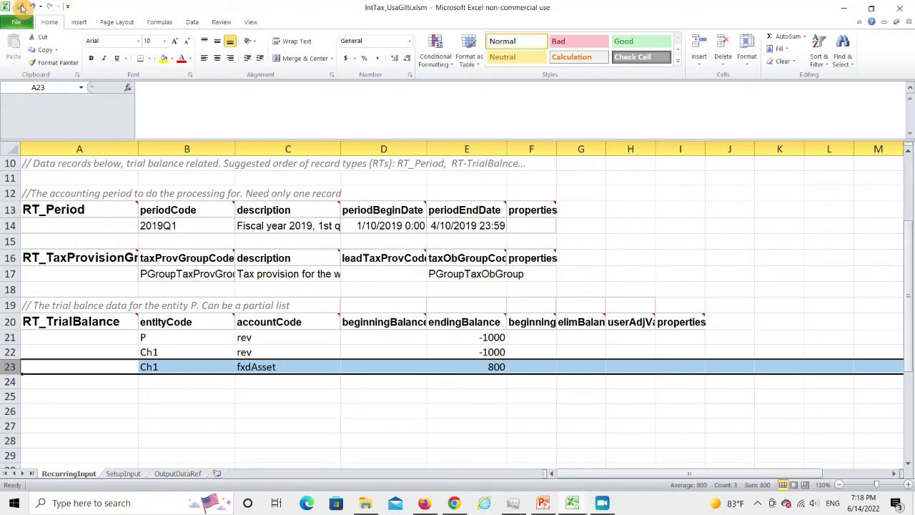
scroll(556, 312, up, 3)
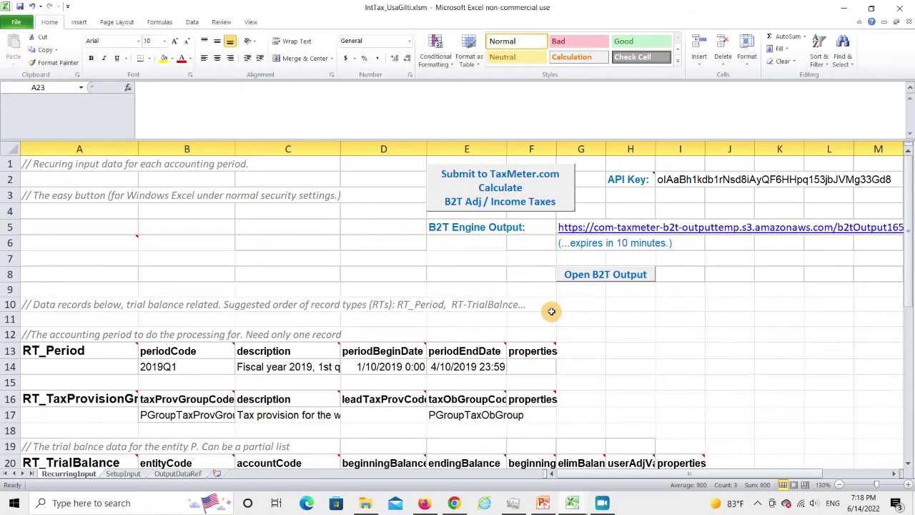
click(502, 180)
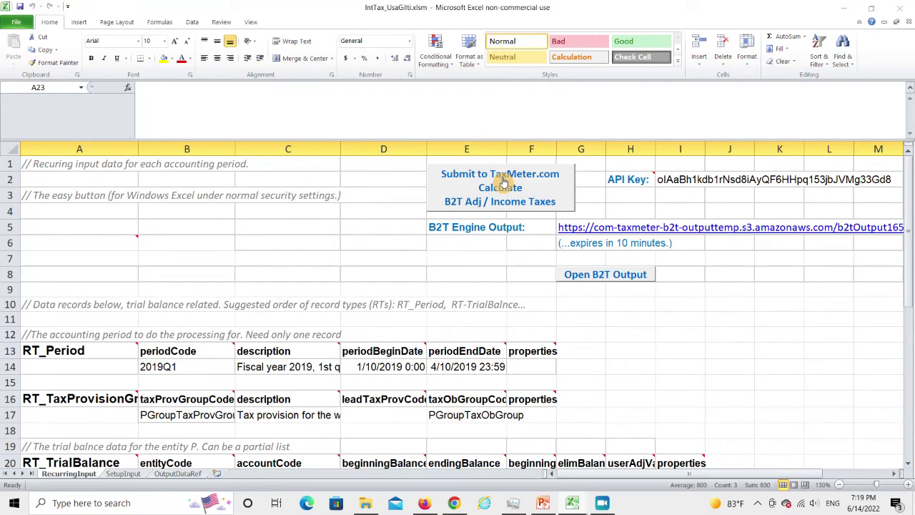
click(597, 279)
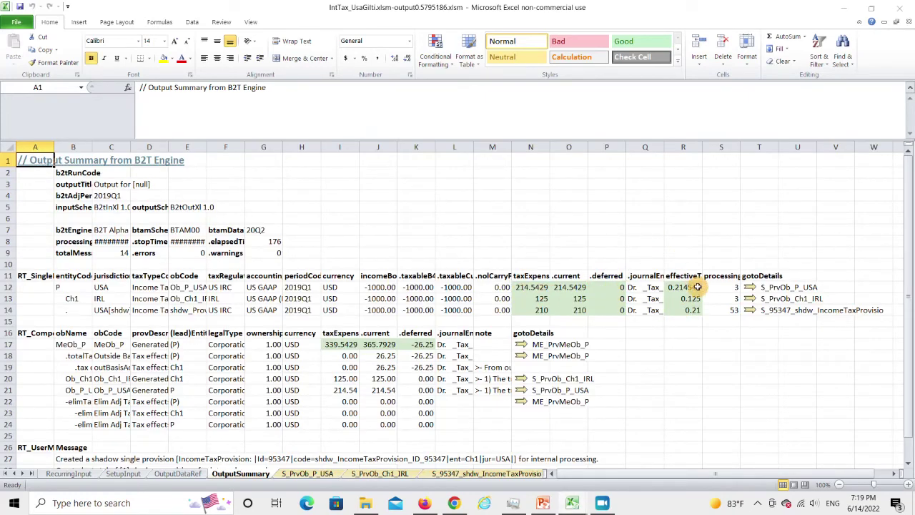
Open P's USA provision details from the output summary and examine the current tax expense calculation, including special items
click(747, 289)
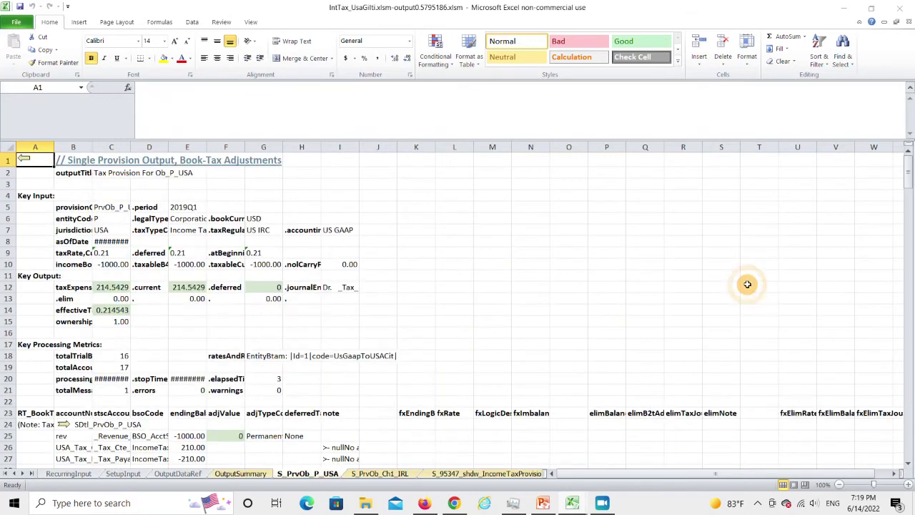
scroll(340, 250, down, 8)
scroll(345, 248, down, 3)
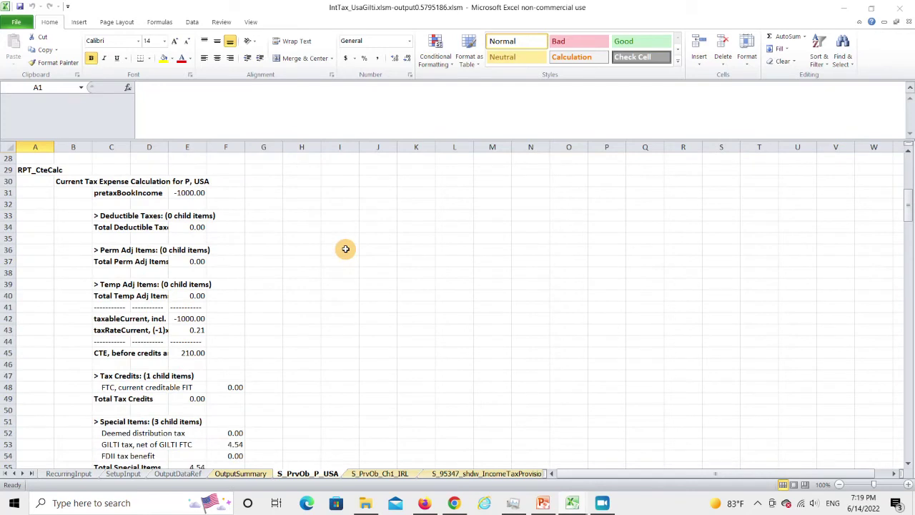
scroll(249, 343, up, 3)
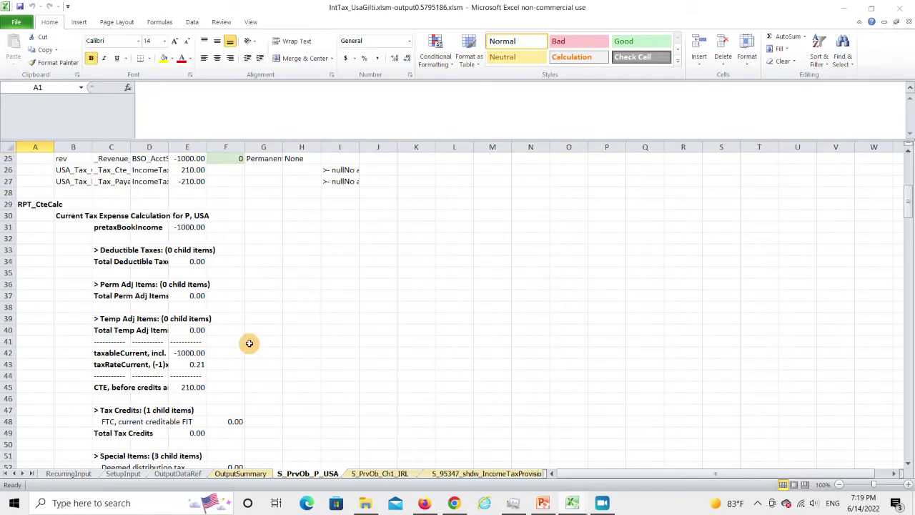
scroll(286, 273, down, 1)
scroll(287, 273, down, 1)
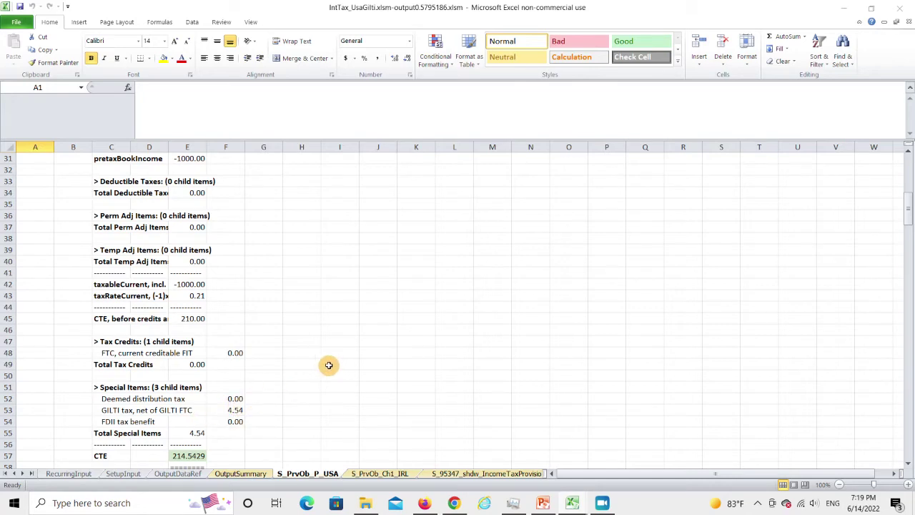
Examine Ch1's basic data in P's USA GILTI calculation: pre-foreign-tax tested income, QBAI and net interest expense
scroll(329, 363, down, 20)
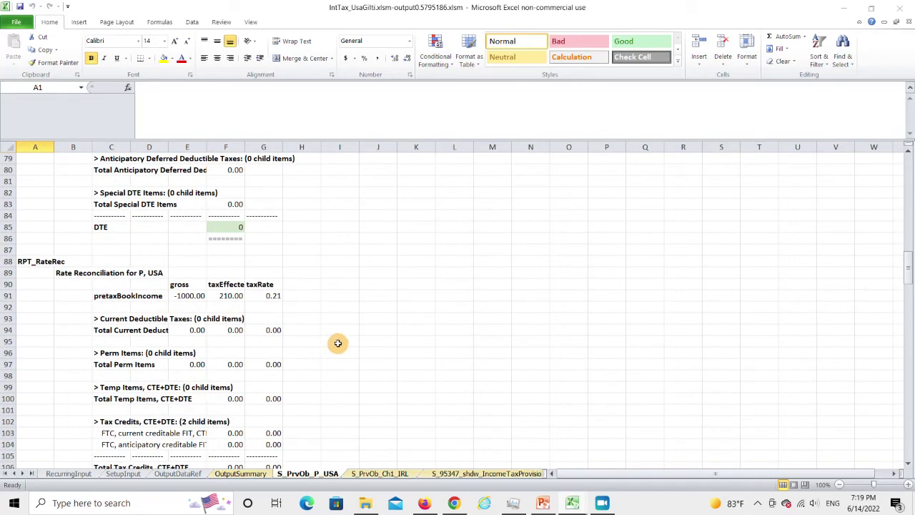
scroll(345, 326, down, 12)
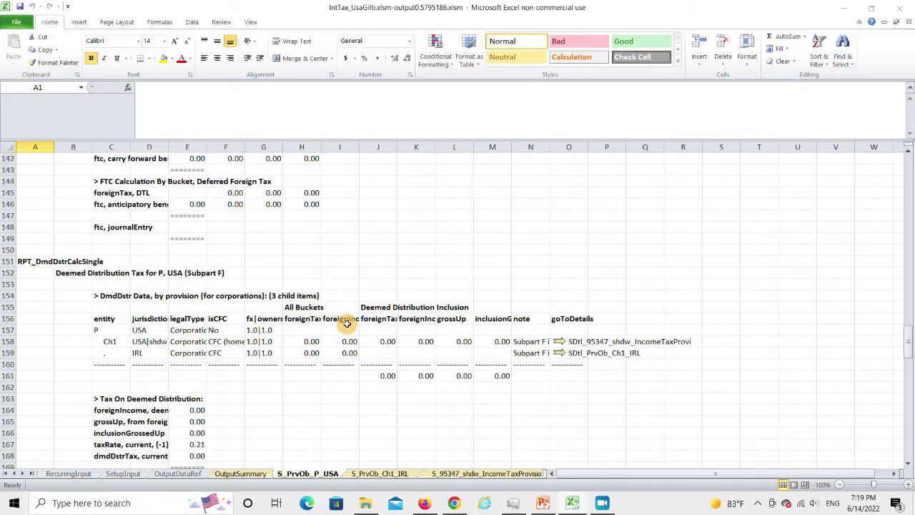
scroll(347, 323, down, 4)
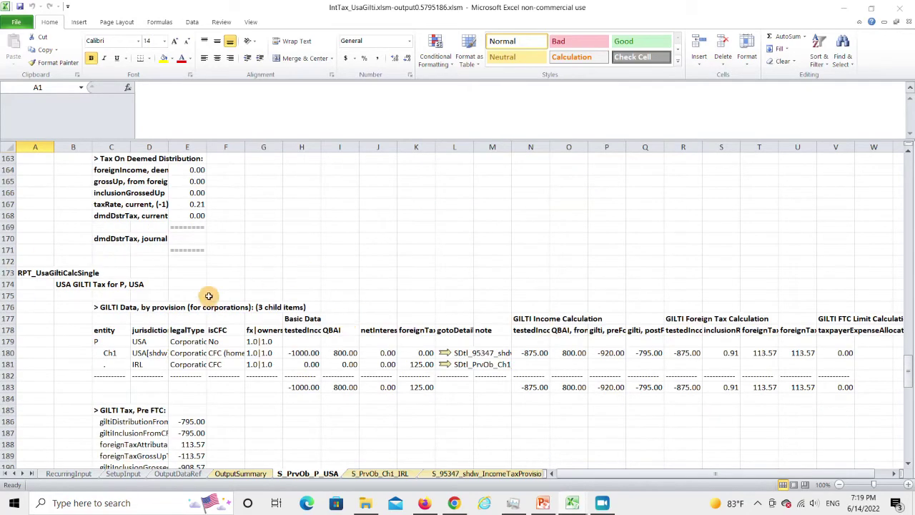
scroll(257, 277, down, 1)
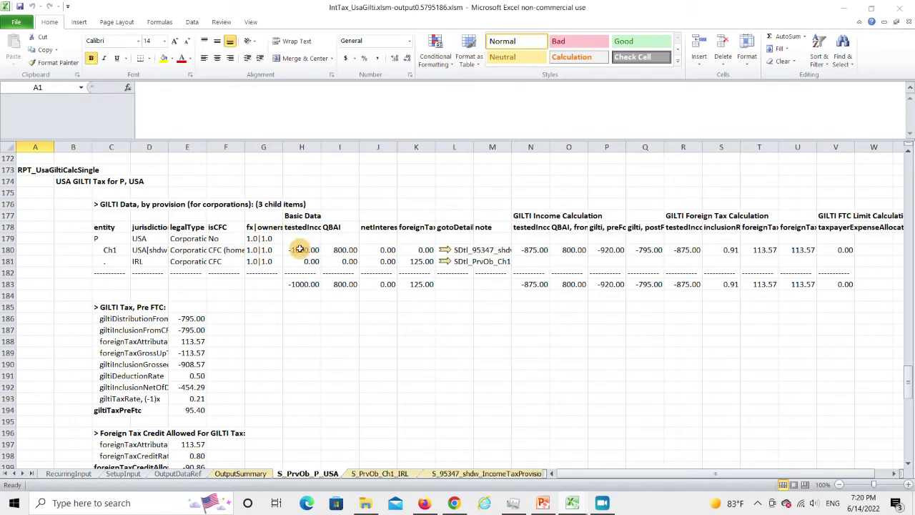
click(10, 249)
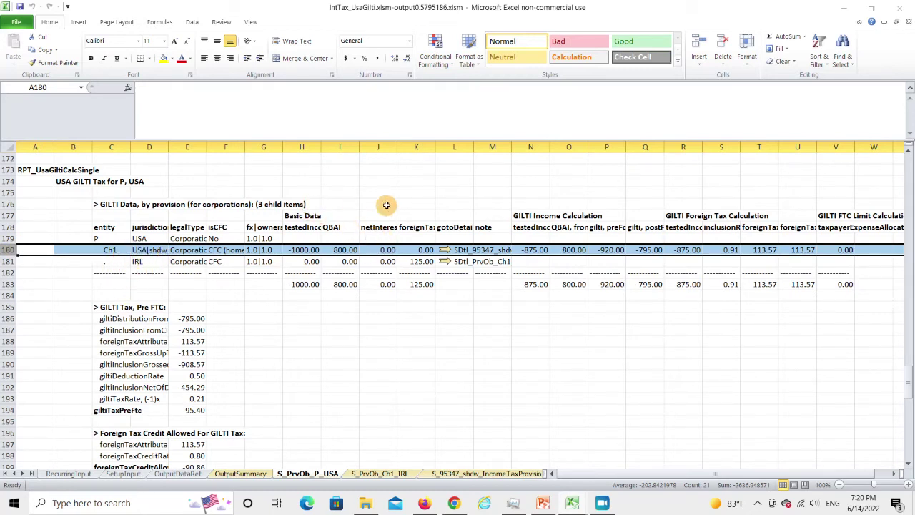
click(302, 238)
click(301, 227)
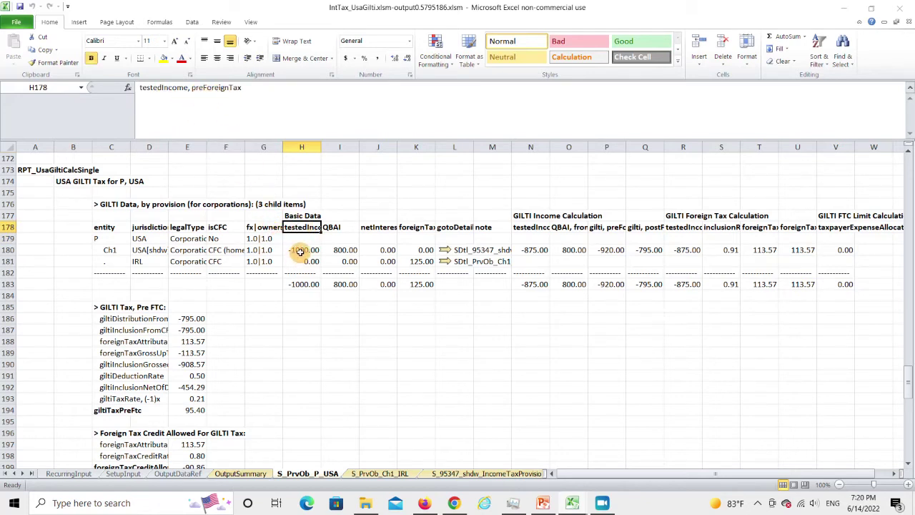
click(346, 226)
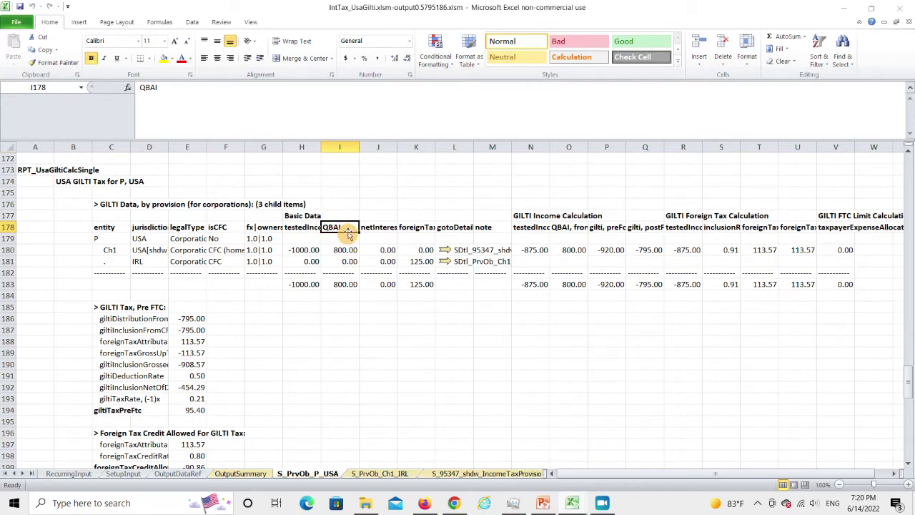
click(387, 229)
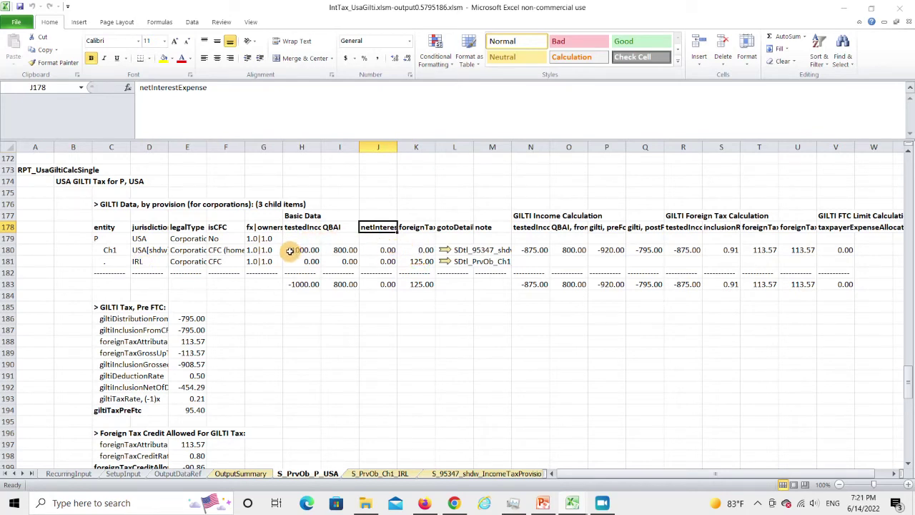
Examine Ch1's account-level GILTI details for tested income and QBAI, and return to P's provision sheet
click(444, 254)
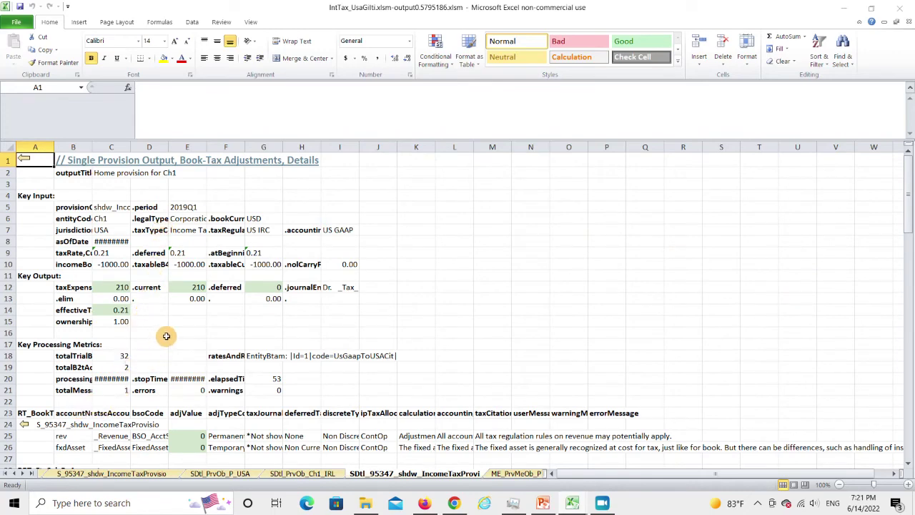
scroll(170, 328, down, 2)
scroll(169, 329, down, 3)
scroll(176, 324, down, 15)
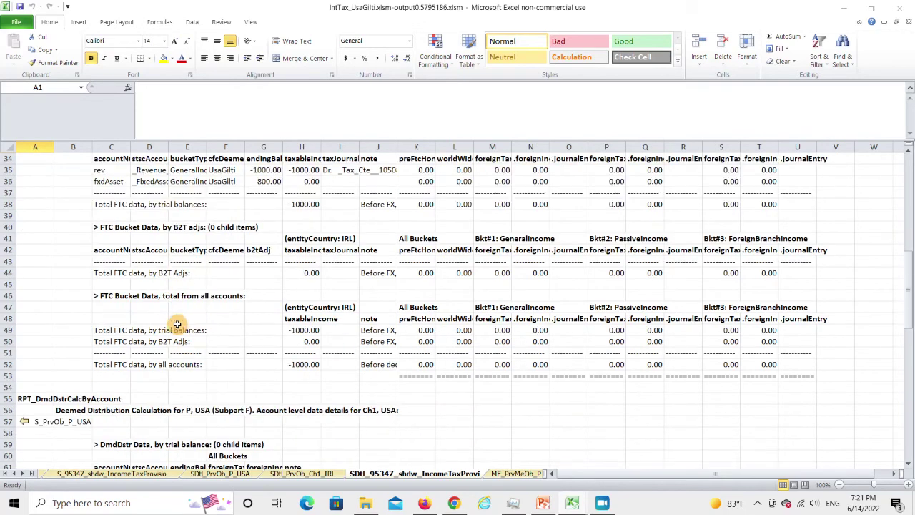
scroll(181, 321, down, 6)
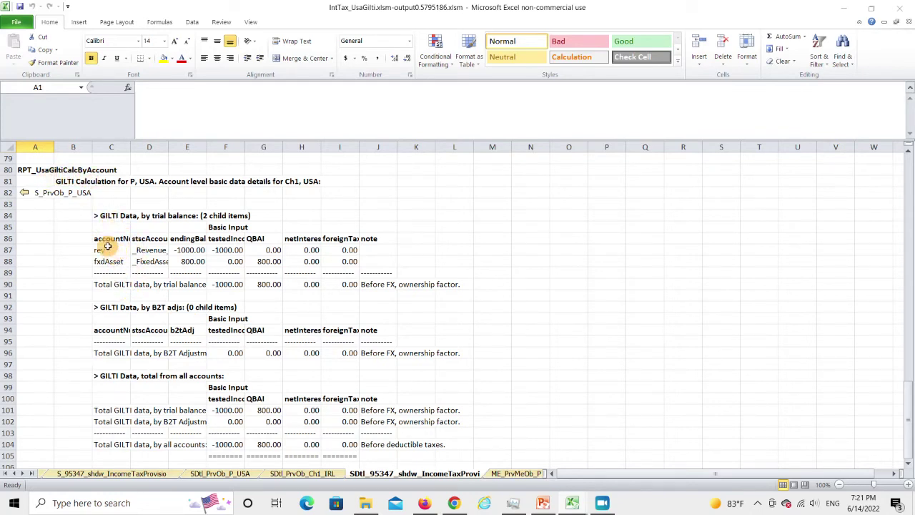
click(219, 240)
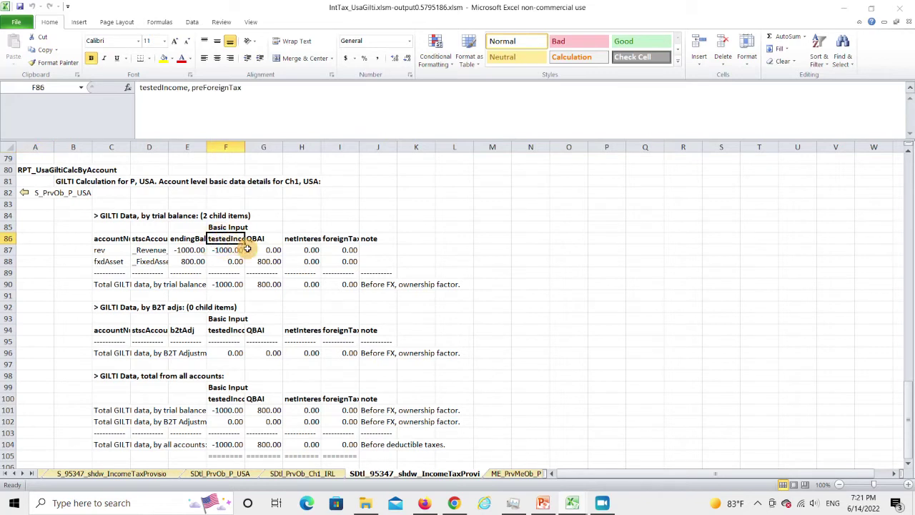
click(271, 239)
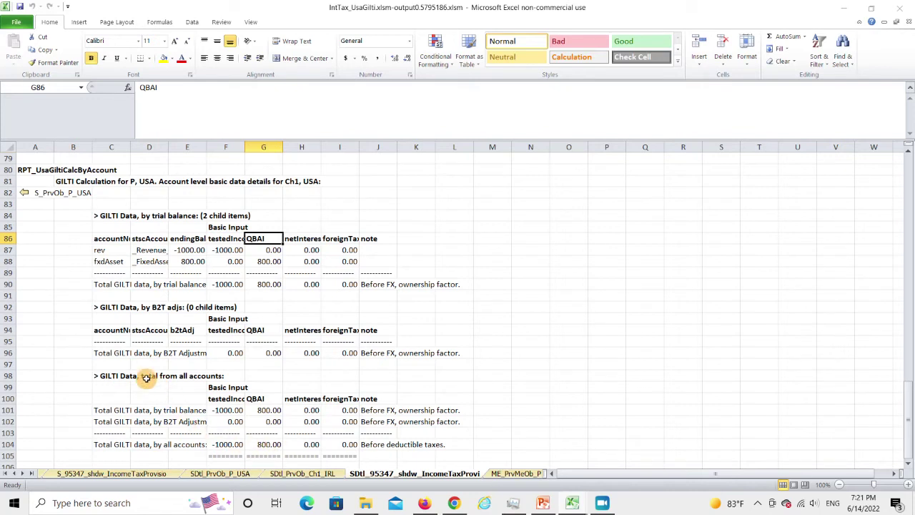
click(25, 194)
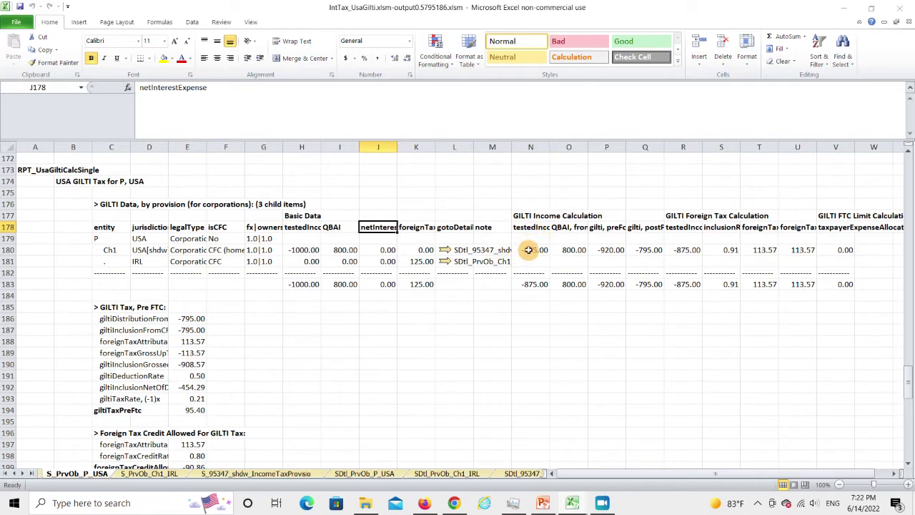
Examine the GILTI income calculation for Ch1: post-tax tested income, QBAI from income CFC, and GILTI before and after foreign tax
click(531, 228)
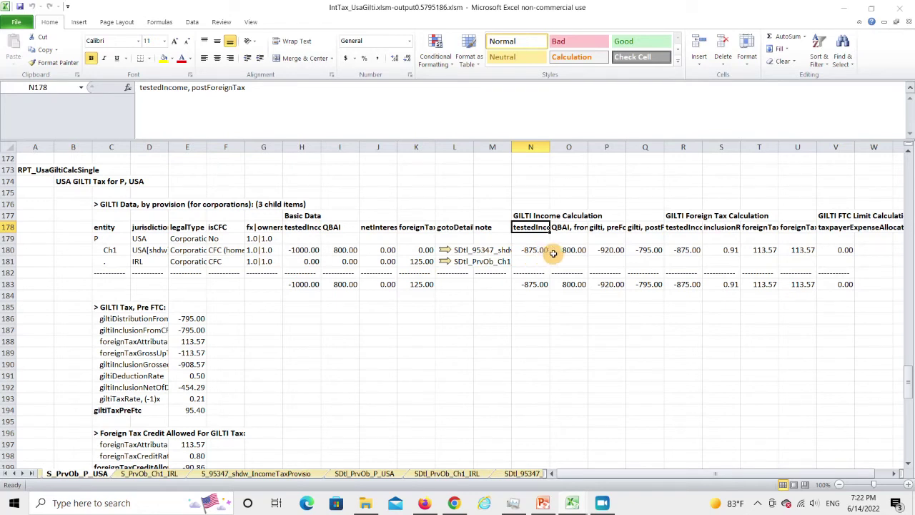
click(570, 228)
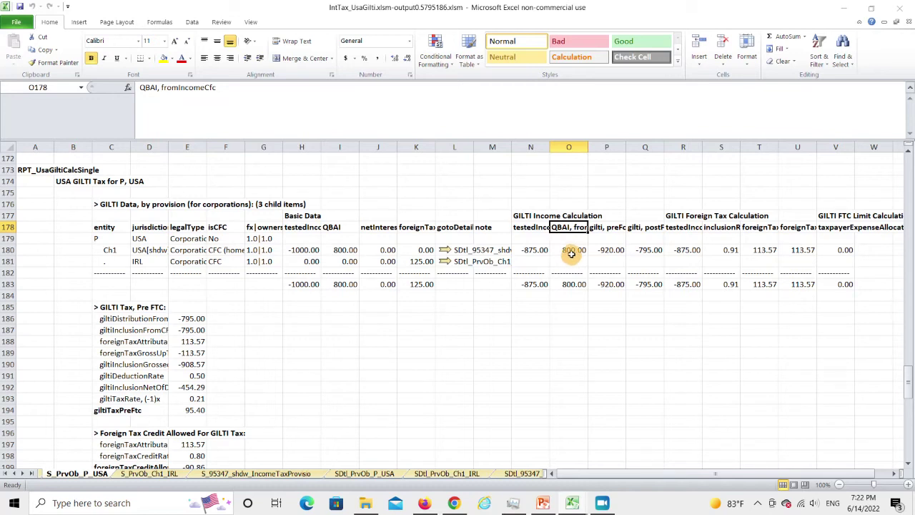
click(600, 227)
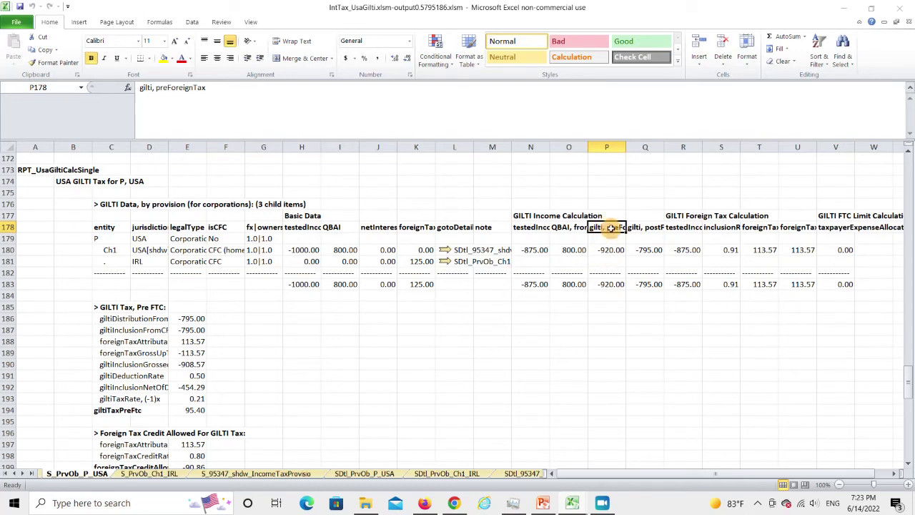
click(637, 228)
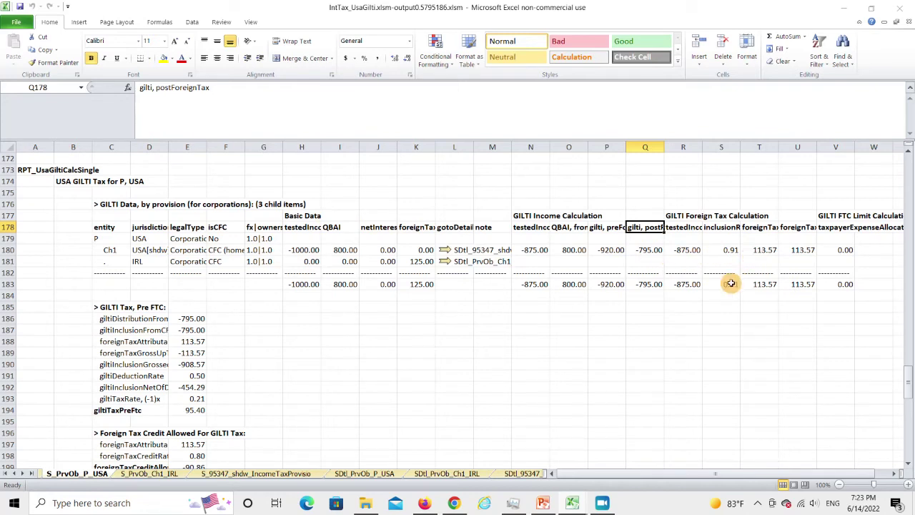
Examine the GILTI foreign tax calculation for Ch1: inclusion ratio, foreign tax attributable to GILTI and the portion from distributing CFC
click(721, 227)
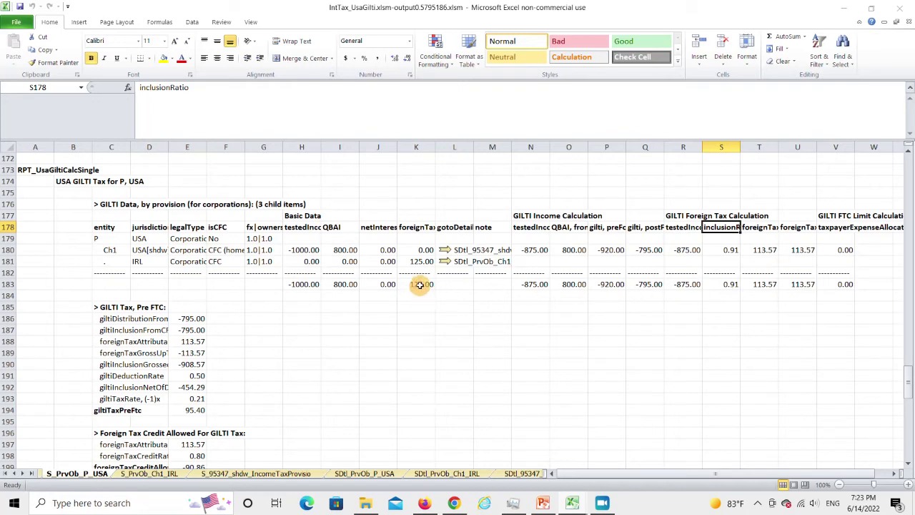
click(754, 225)
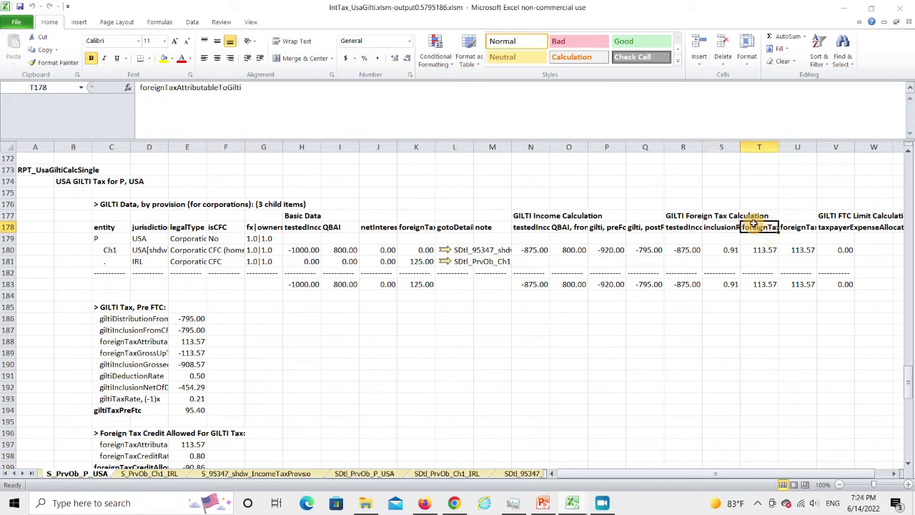
click(795, 227)
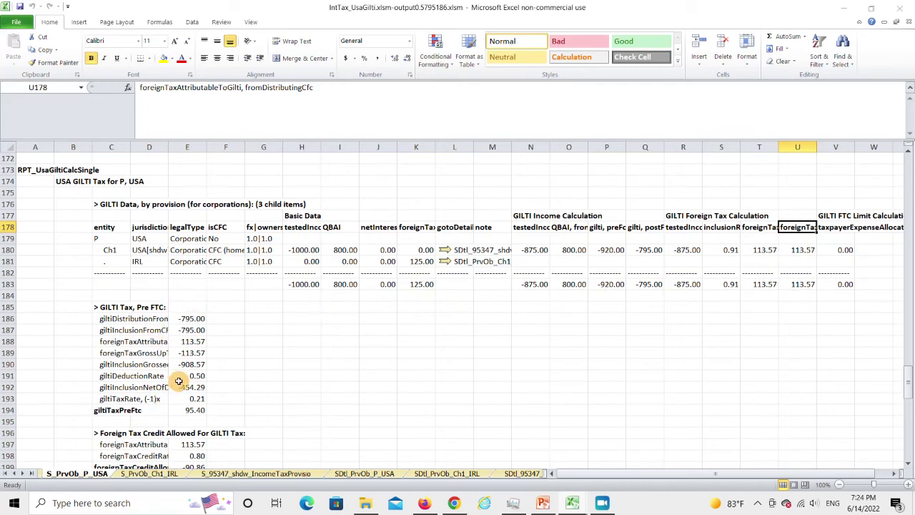
Review P's GILTI inclusion, pre-FTC tax, allowed foreign tax credit, FTC limit and post-FTC tax lines
scroll(203, 360, down, 2)
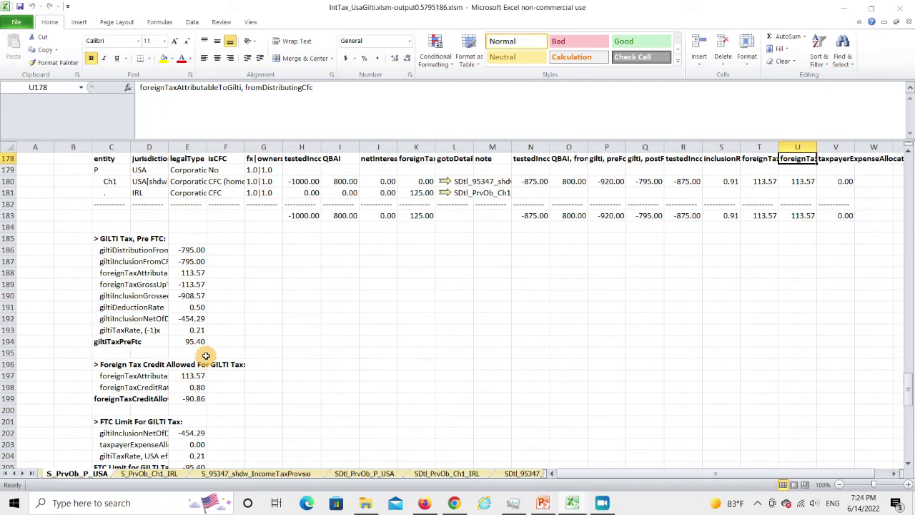
scroll(204, 353, down, 2)
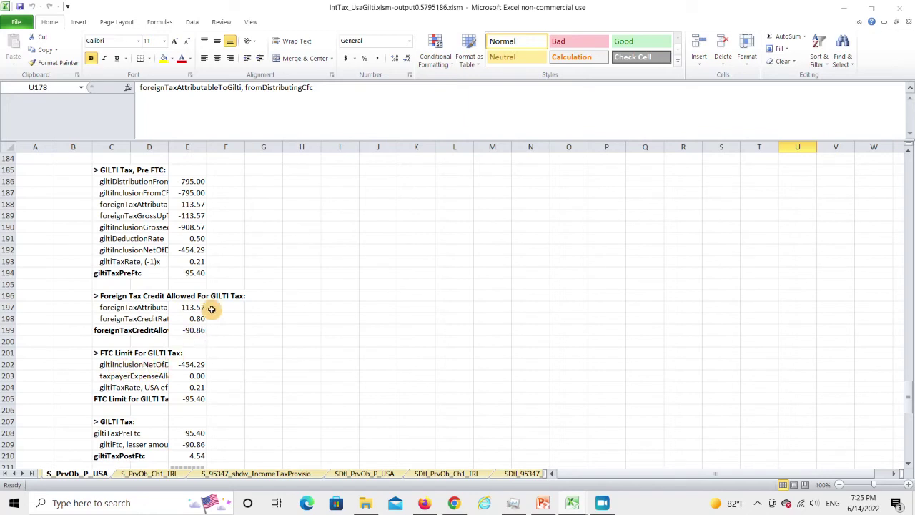
click(175, 251)
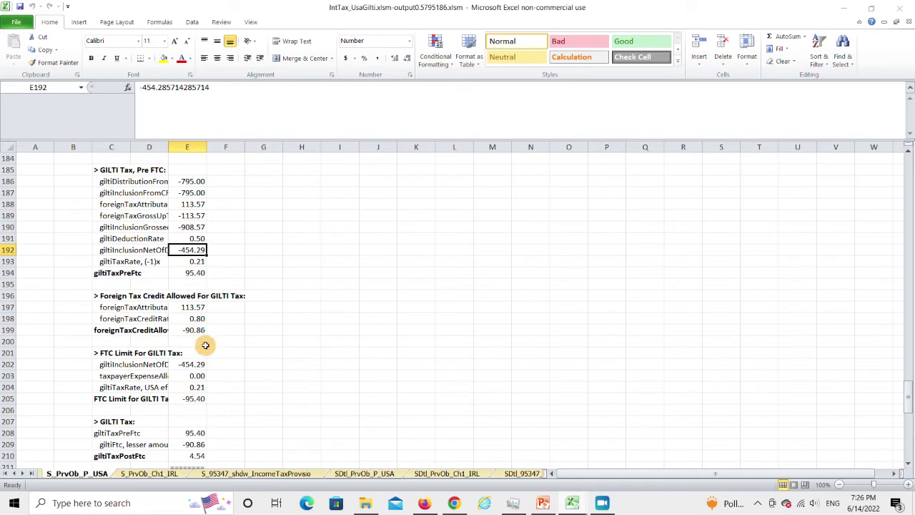
click(175, 432)
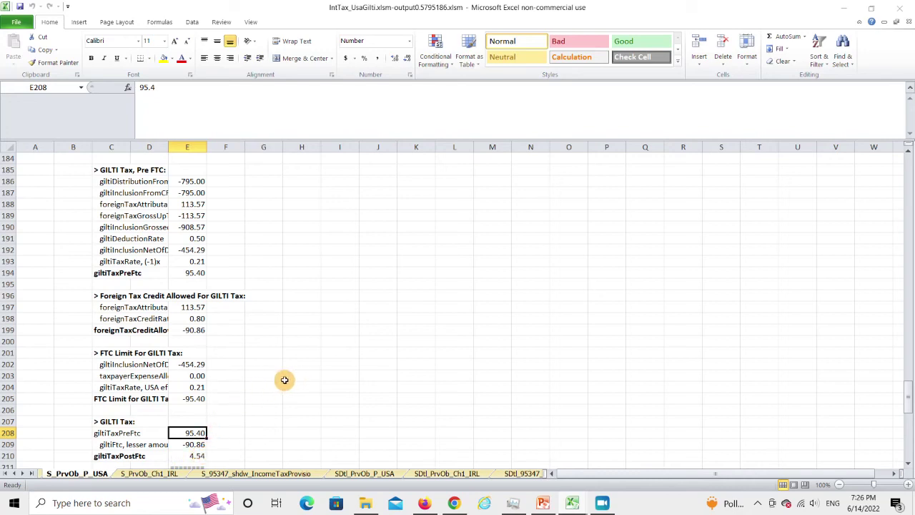
Recheck P's GILTI data by provision and switch to the GILTI calculation backward tracing slide in PowerPoint
scroll(282, 379, up, 1)
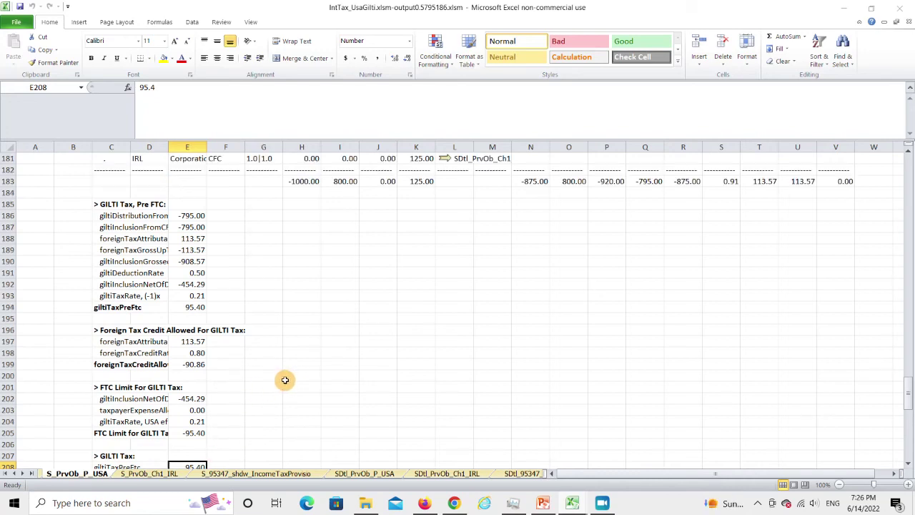
scroll(285, 378, up, 3)
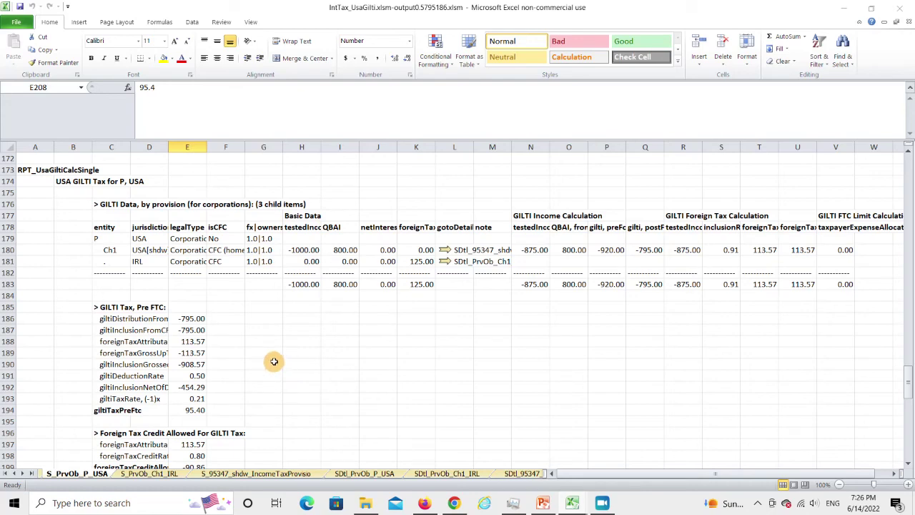
click(543, 503)
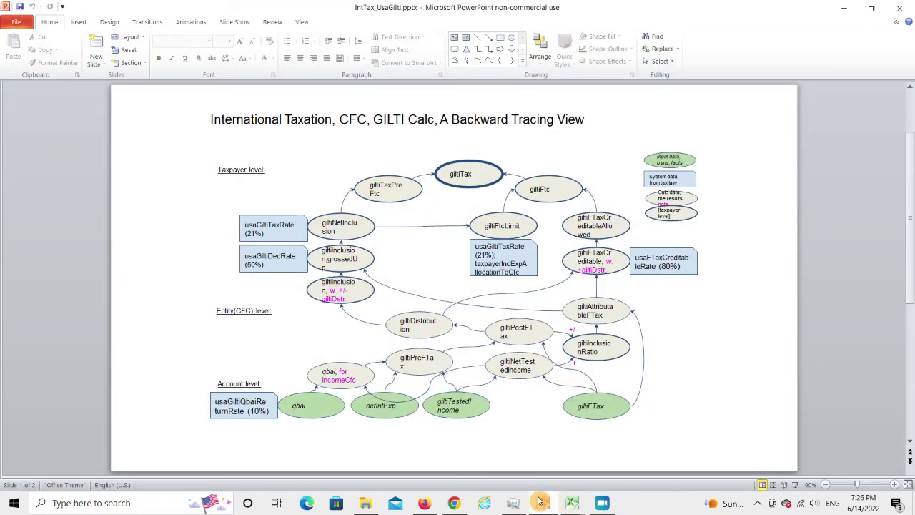